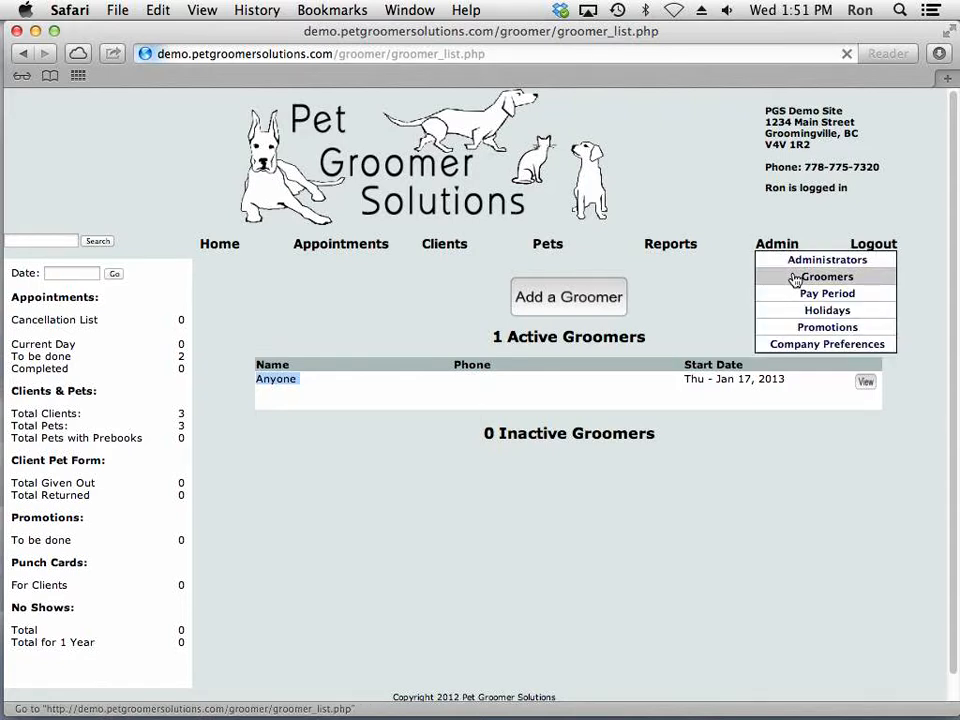
Start a new groomer record from the groomer list and enter the first name, last name and initials
left_click(793, 278)
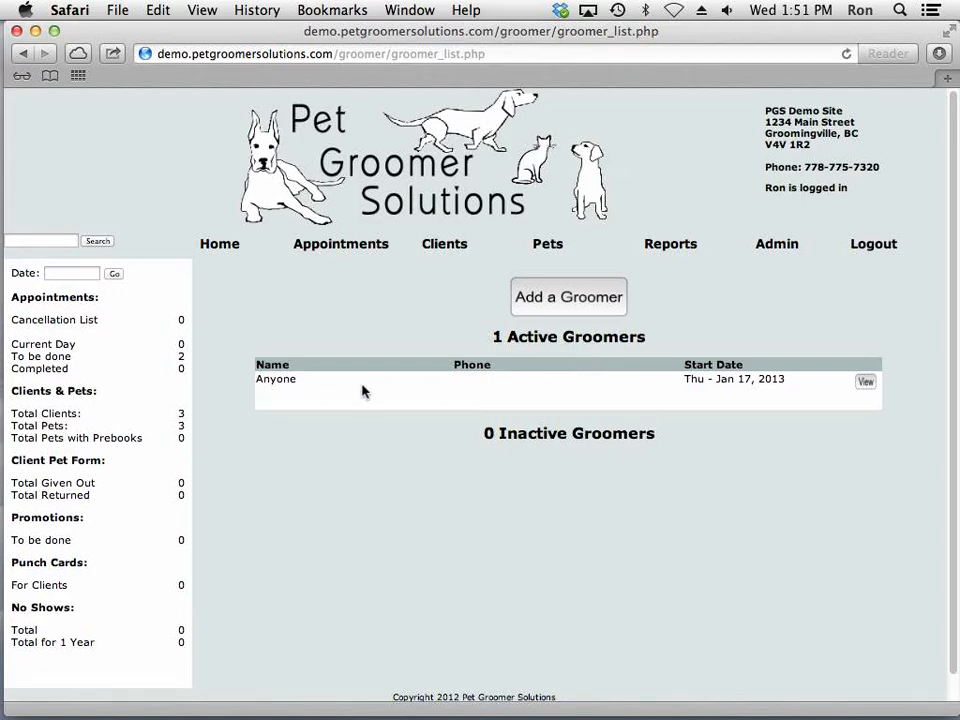
left_click(587, 300)
left_click(595, 327)
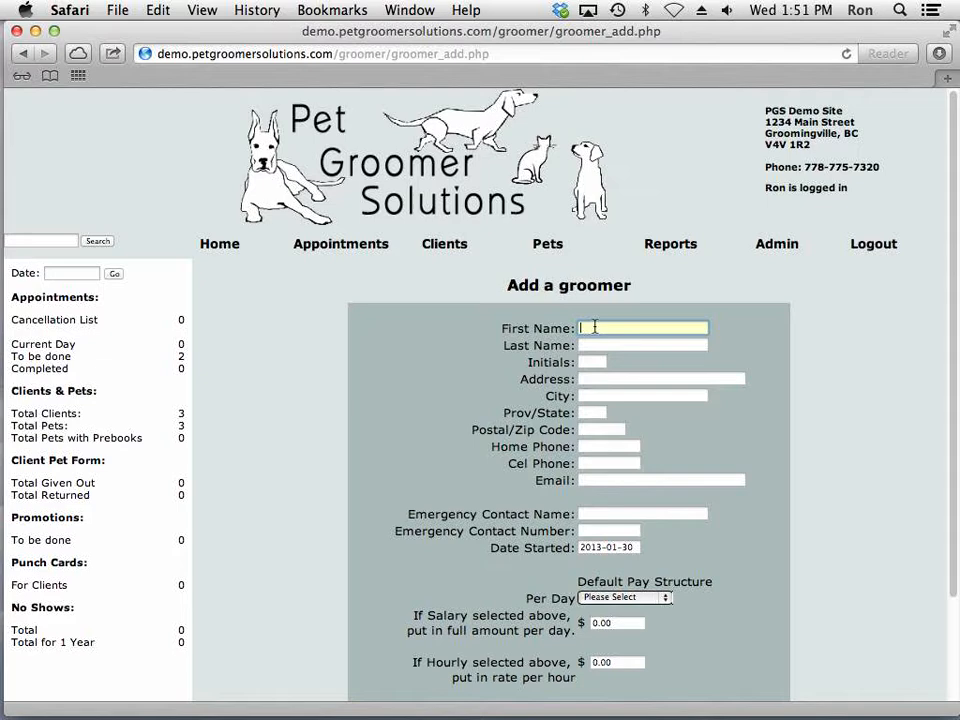
type("John")
key("Tab")
type("Smith")
key("Tab")
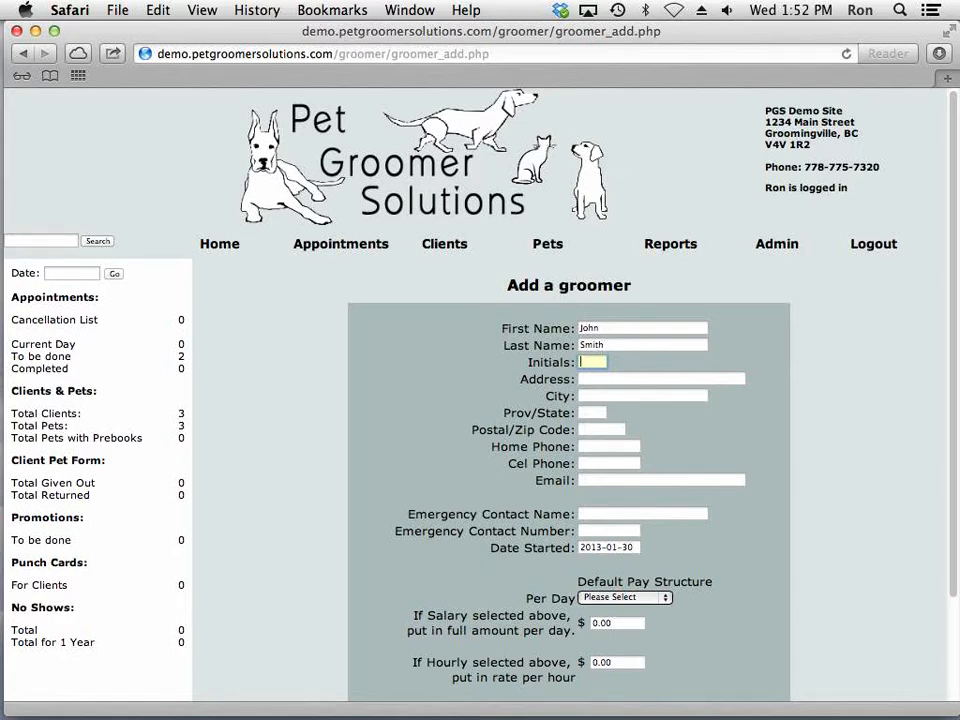
type("JS")
key("Tab")
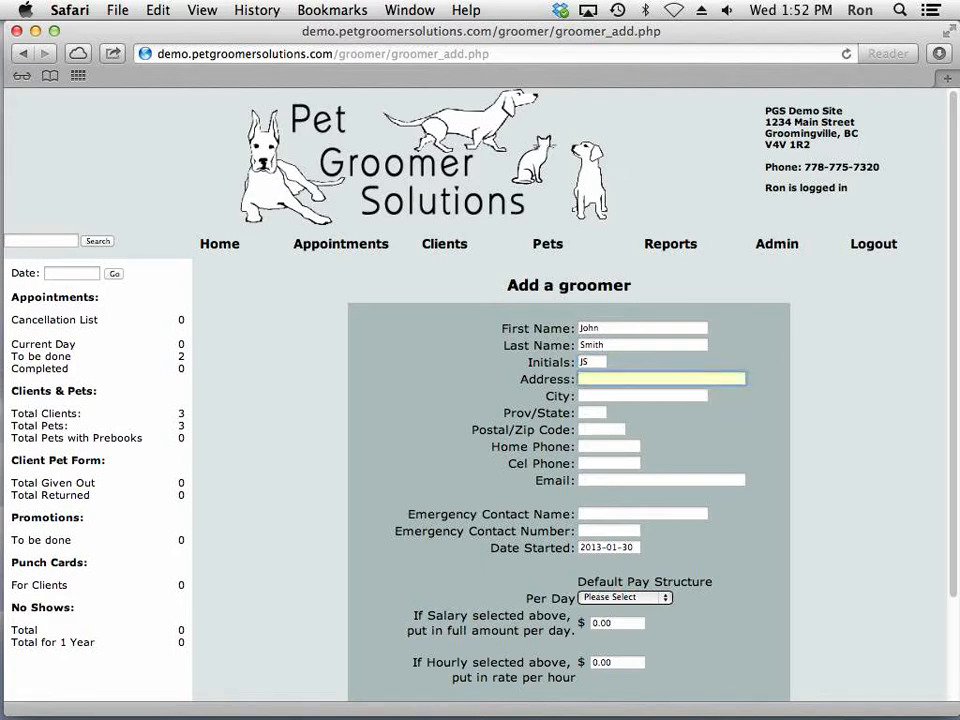
Fill in the first groomer's street address, city, province and postal code
type("1234 main street")
key("Tab")
type("winfield")
key("Tab")
type("BC")
key("Tab")
type("V4")
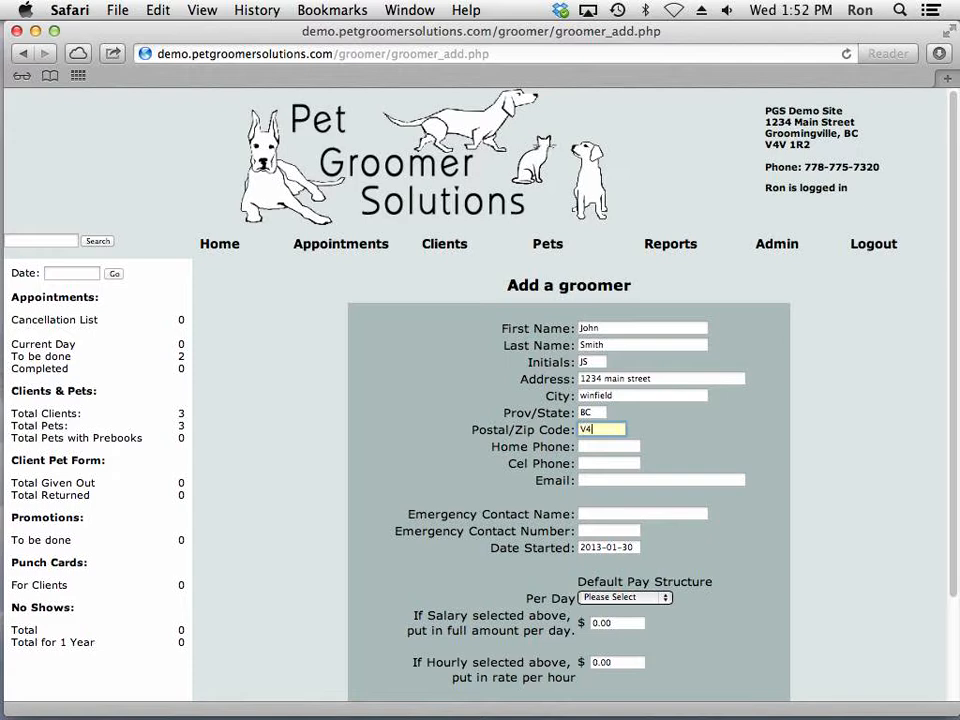
type("V 1P7")
key("Tab")
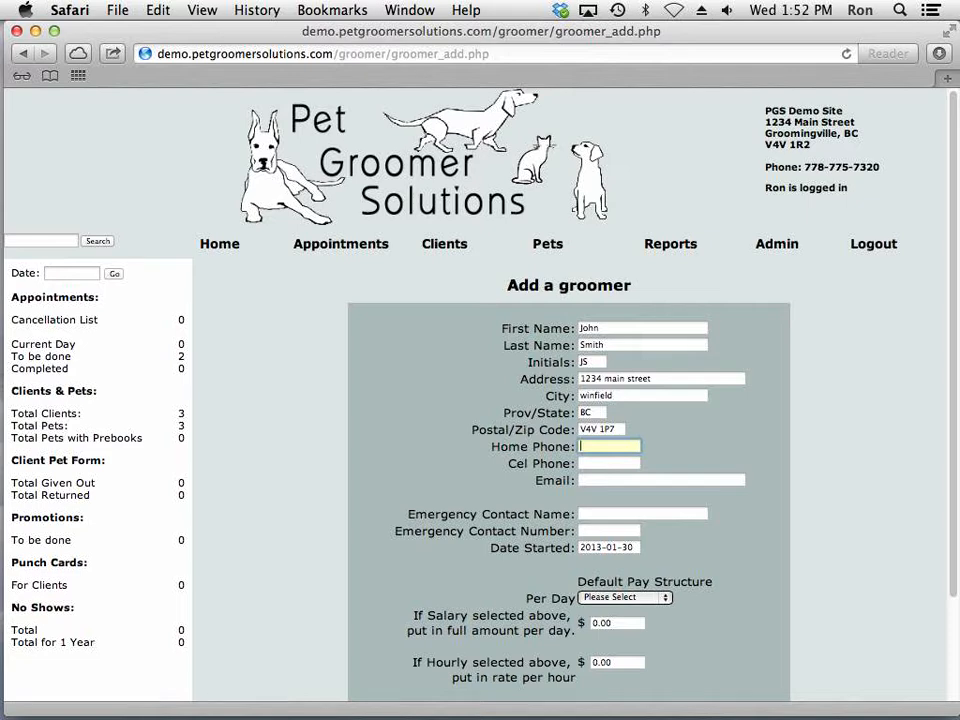
Enter the first groomer's home phone number
type("555 -555-5555")
key("Tab")
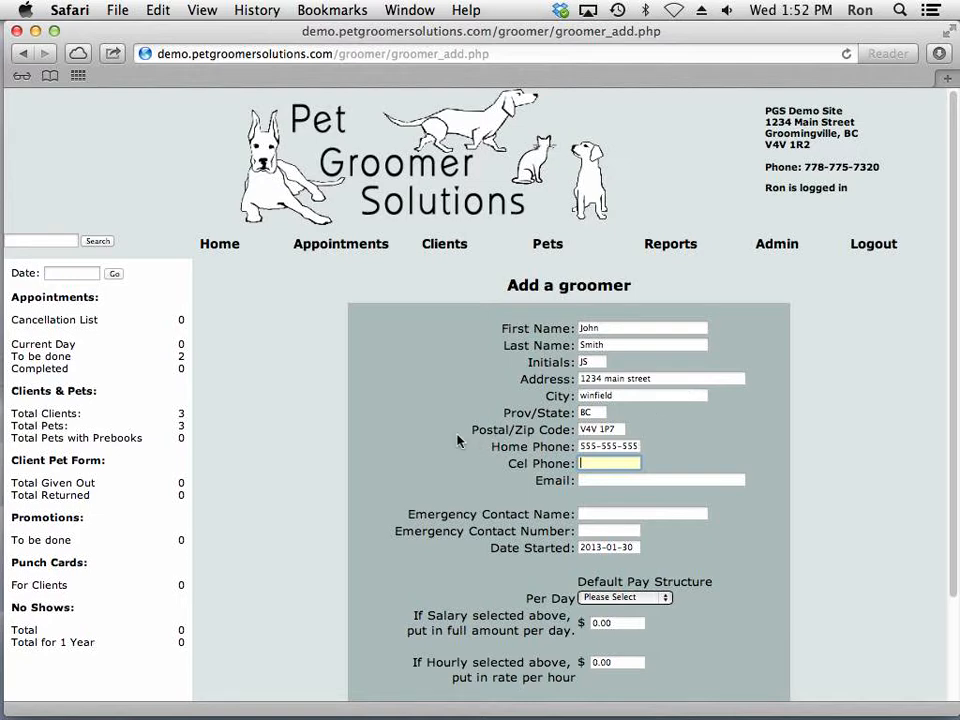
Set the default pay structure to Hourly Rate at 12.00 per hour and add the groomer
scroll(457, 441, "down", 5)
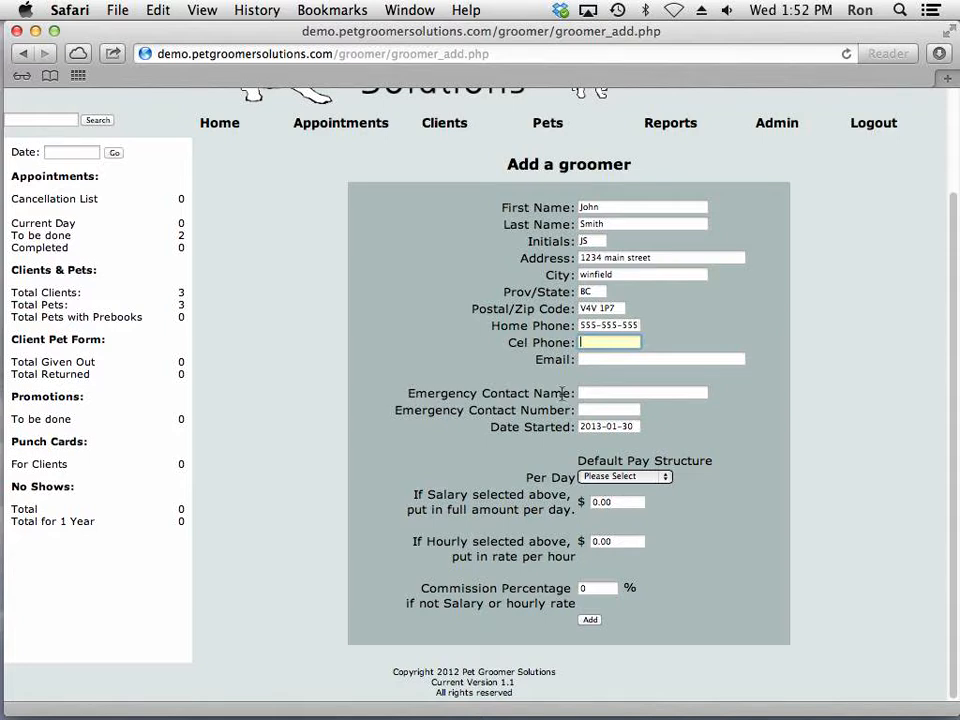
left_click(603, 392)
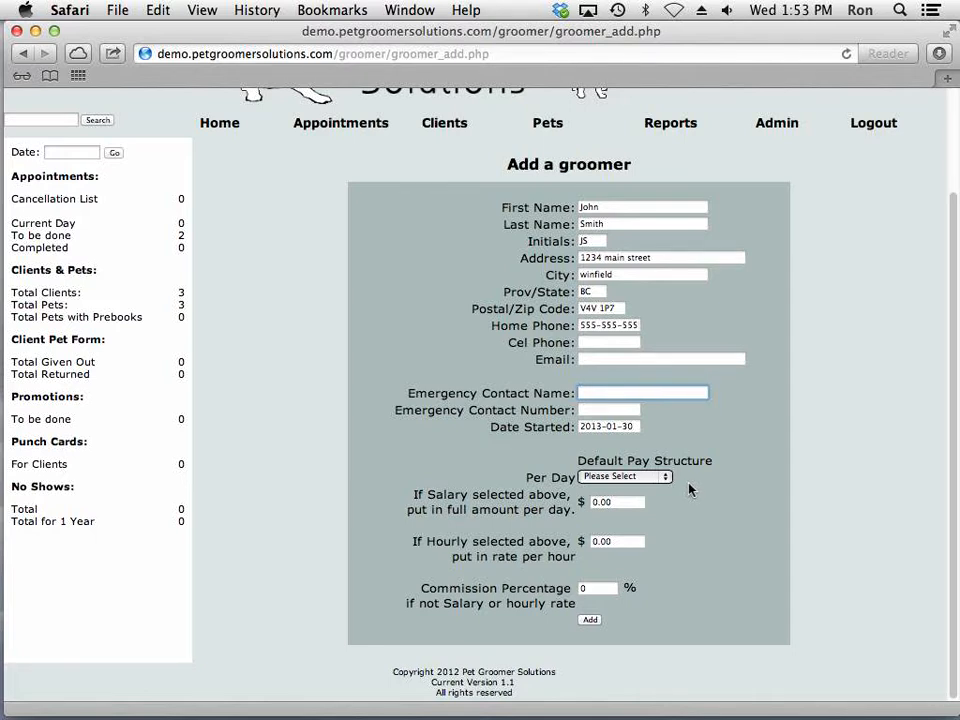
left_click(660, 478)
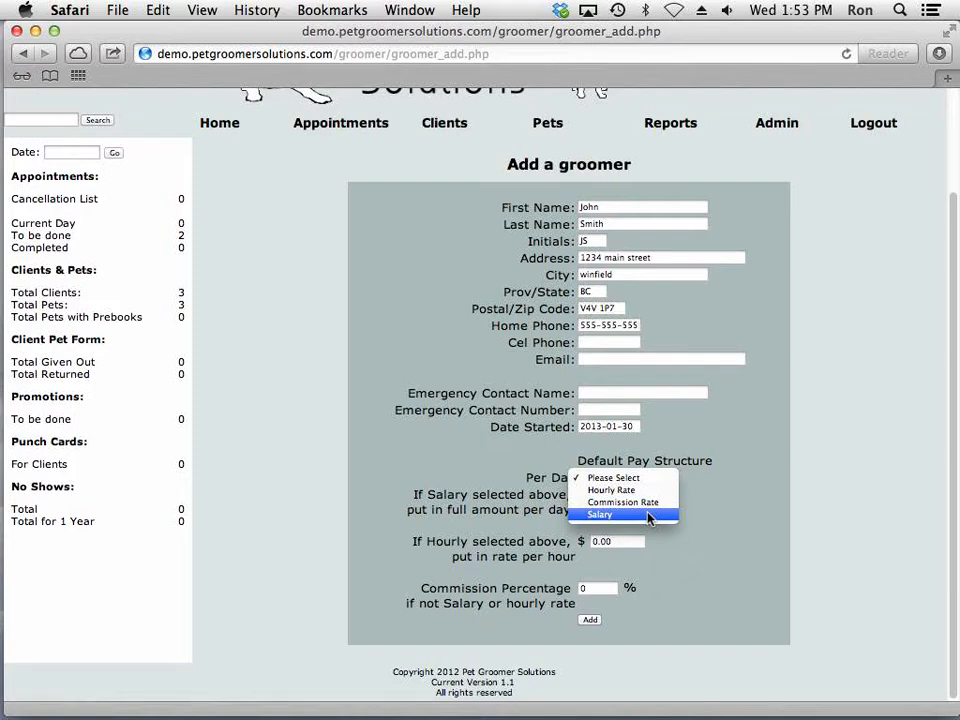
left_click(640, 490)
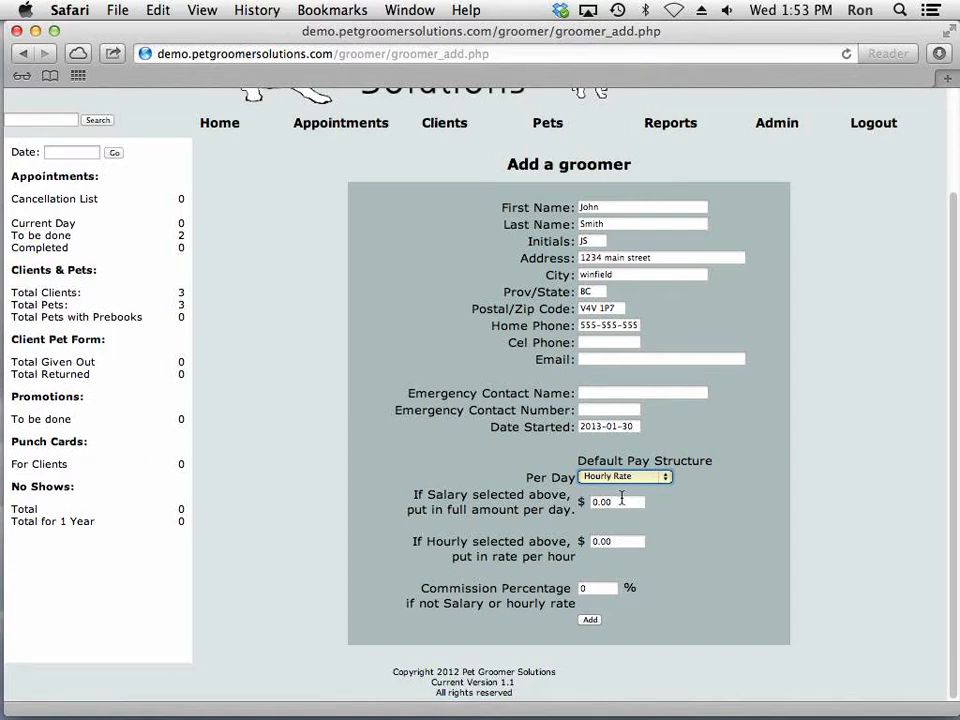
left_click(620, 502)
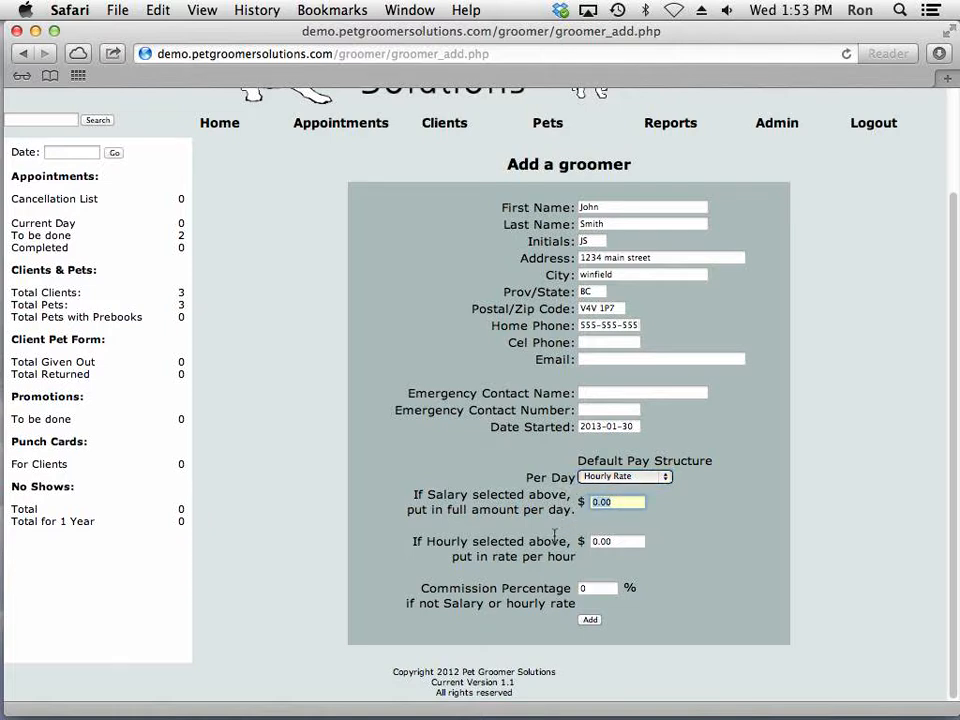
key("Tab")
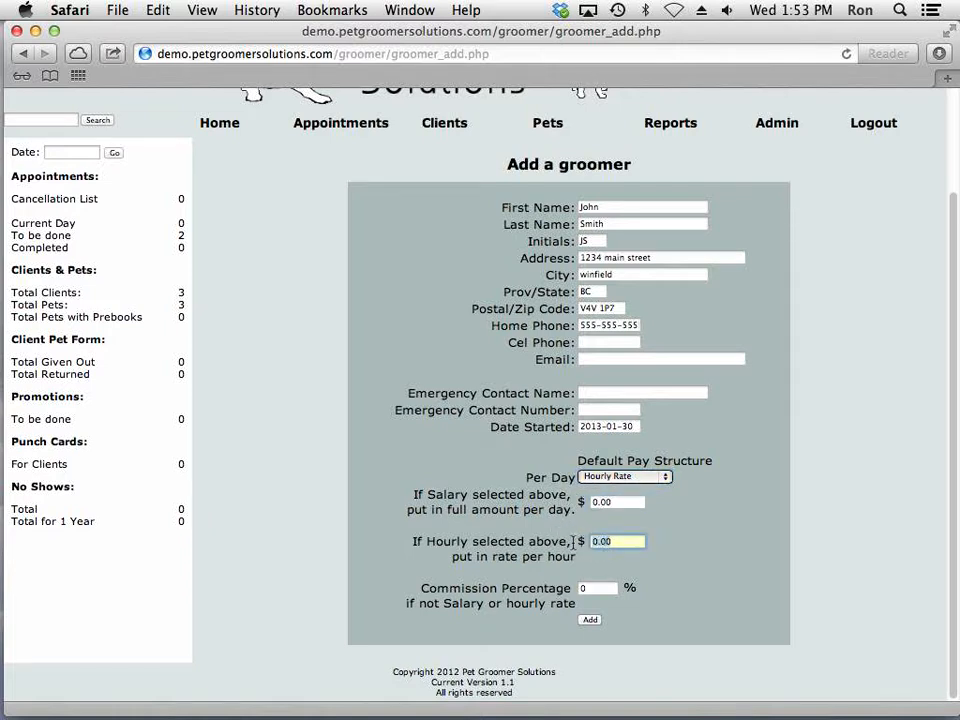
type("12.00")
left_click(591, 621)
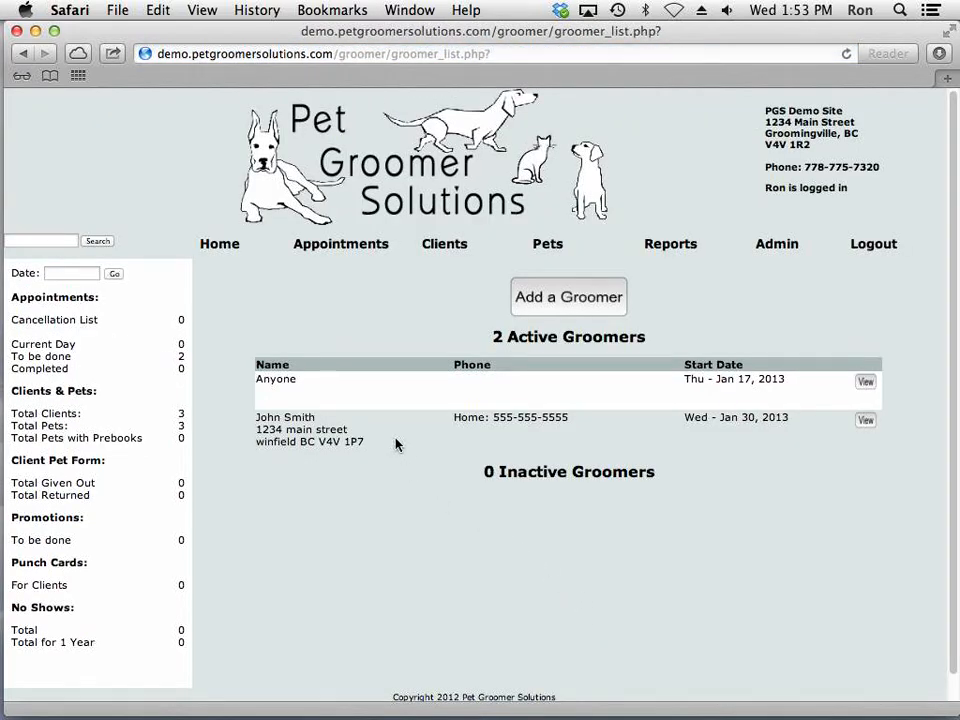
Start a second groomer record and enter the groomer's first name, last name and initials
left_click(568, 298)
left_click(604, 326)
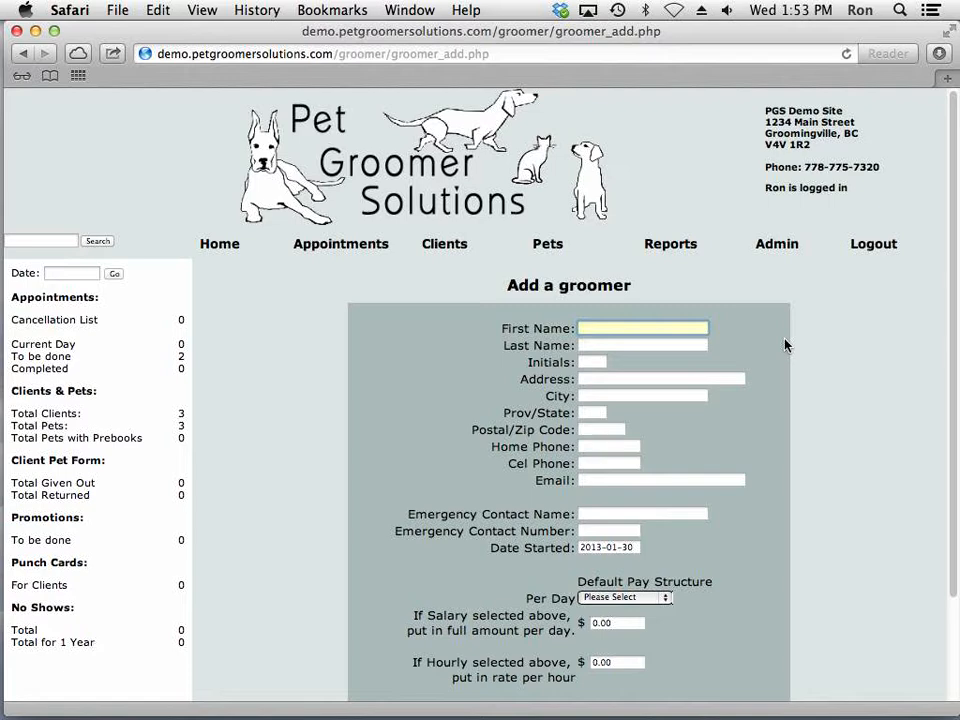
key("Tab")
key("Tab")
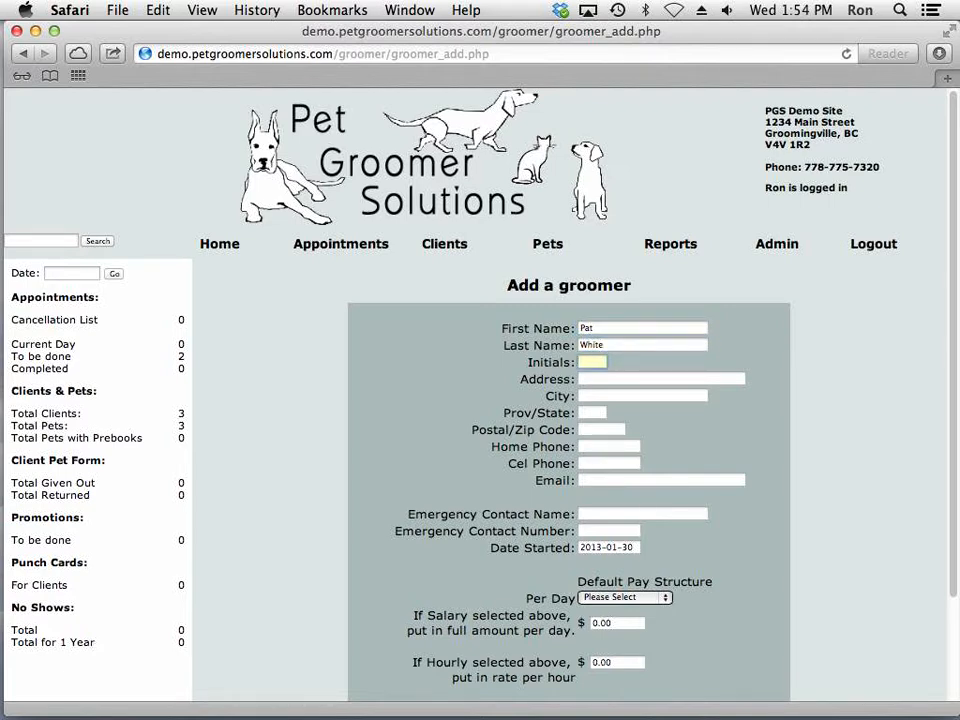
type("PW")
key("Tab")
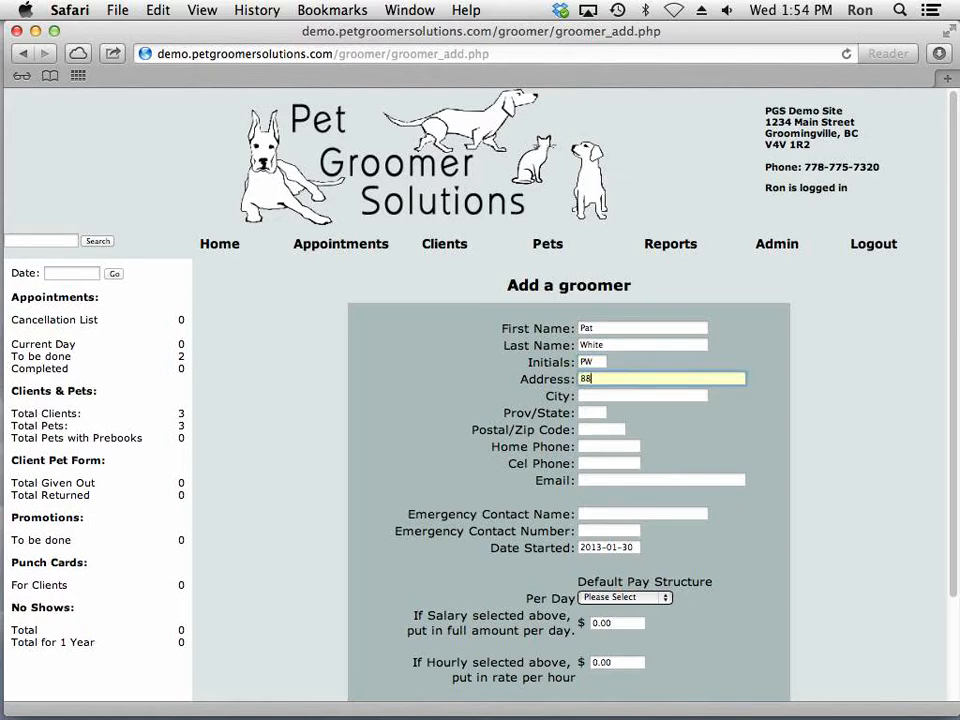
Fill in the second groomer's street address, city, province and postal code
key("Tab")
type("Winfield")
key("Tab")
type("BC")
key("Tab")
type("V4V 1")
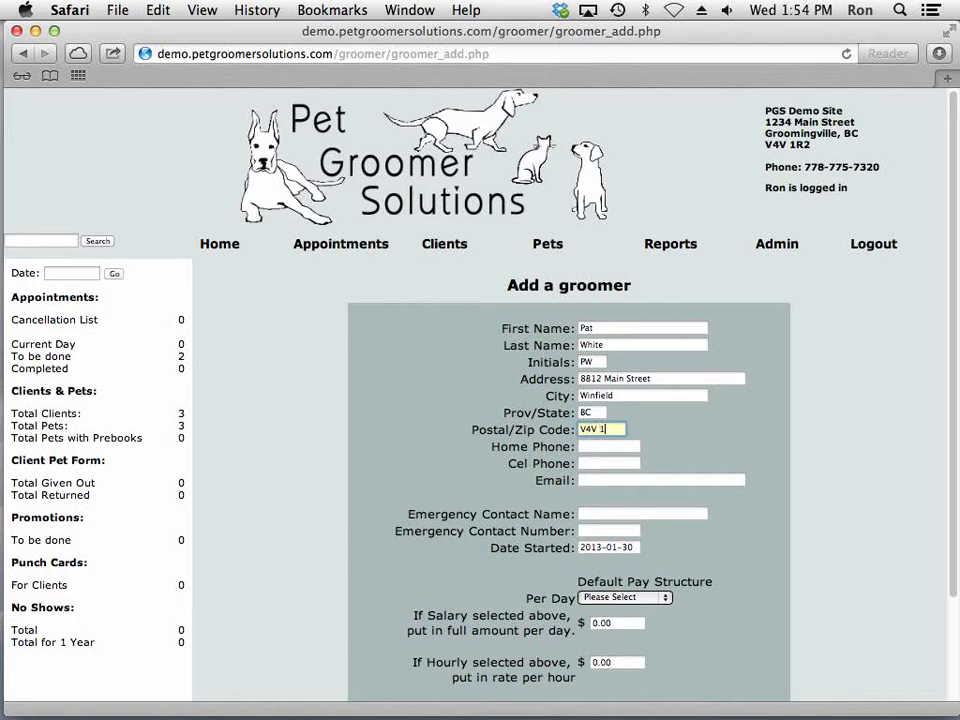
type("P7")
key("Tab")
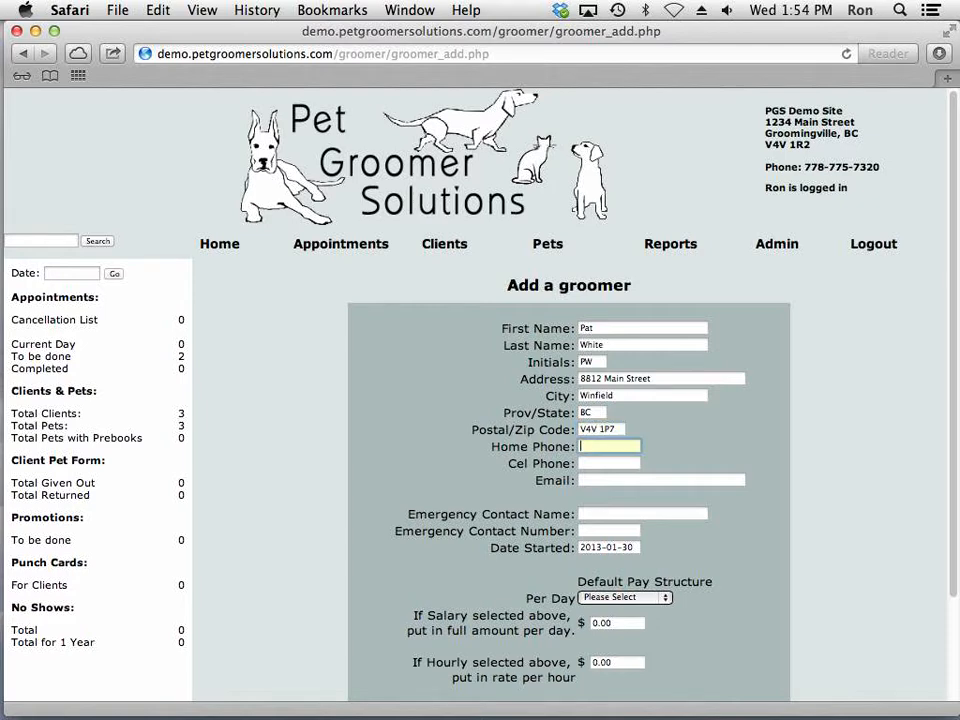
Enter the second groomer's home phone number
type("555-666-8812")
key("Tab")
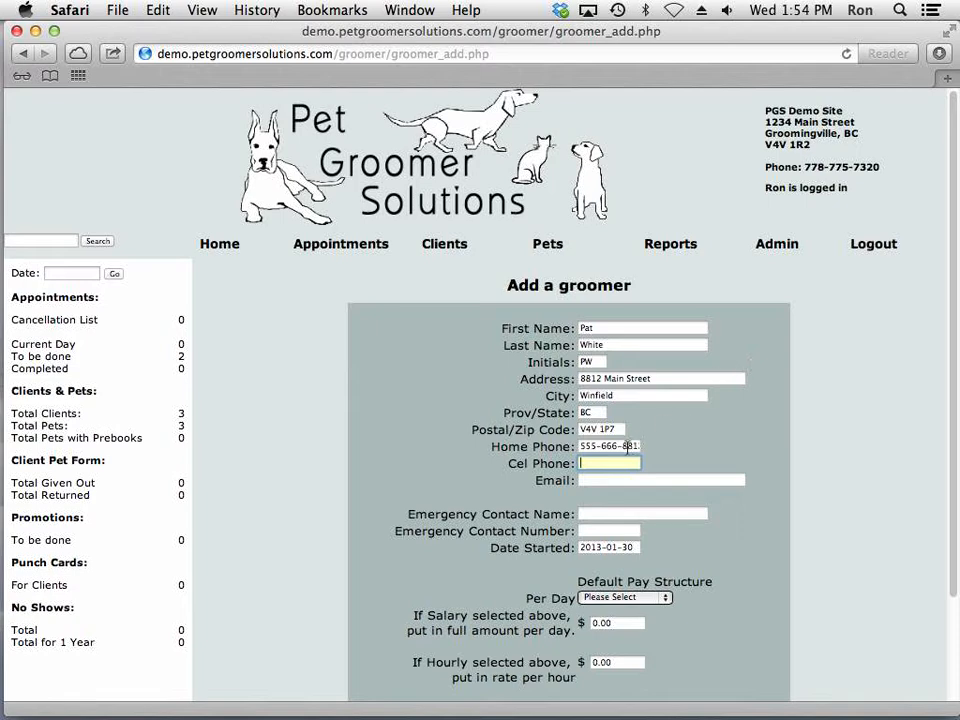
Set the default pay structure to Commission Rate with a 40% commission and add the second groomer
scroll(857, 486, "down", 3)
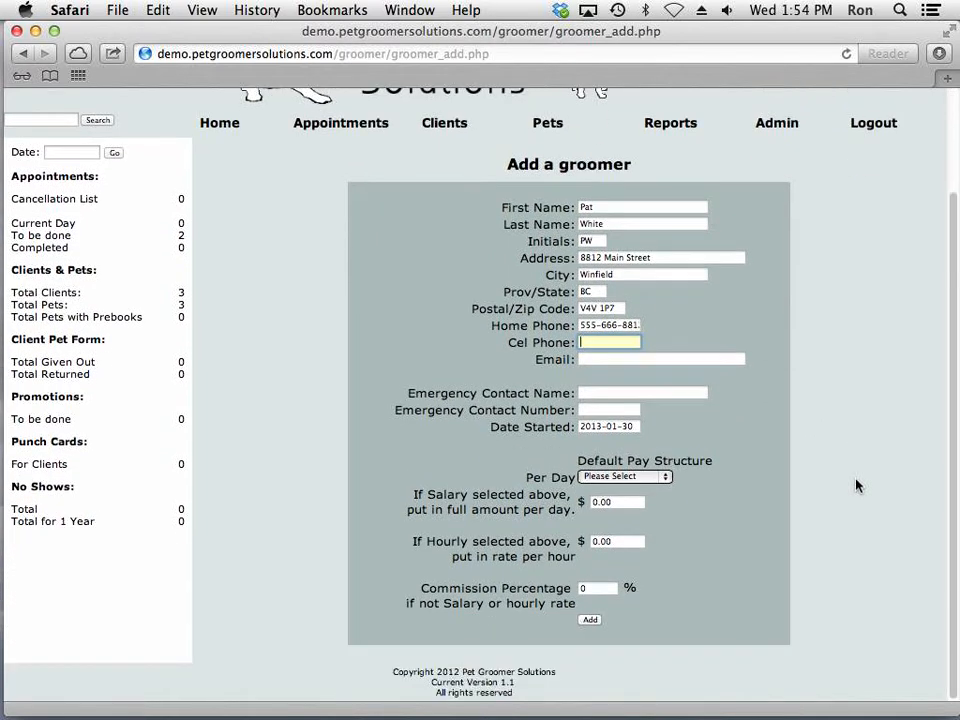
left_click(649, 479)
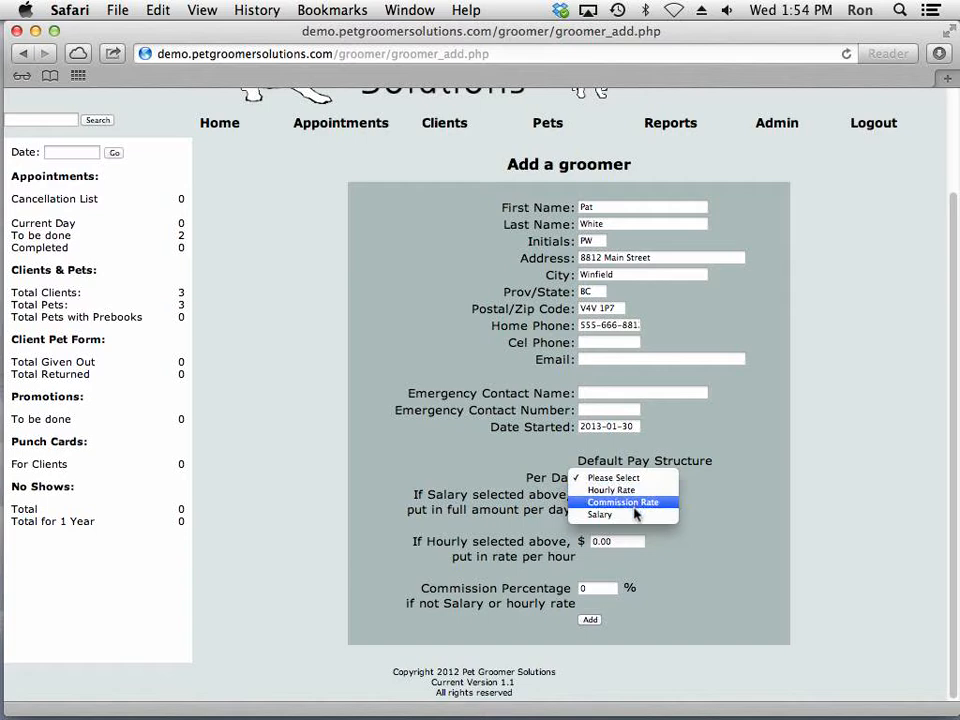
left_click(636, 515)
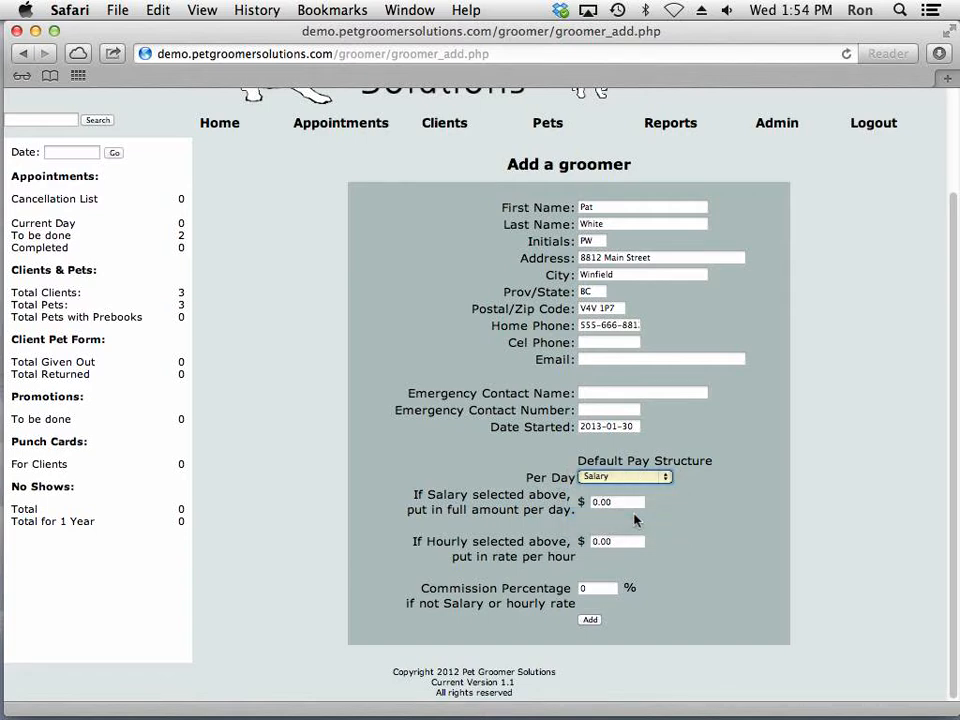
left_click(628, 478)
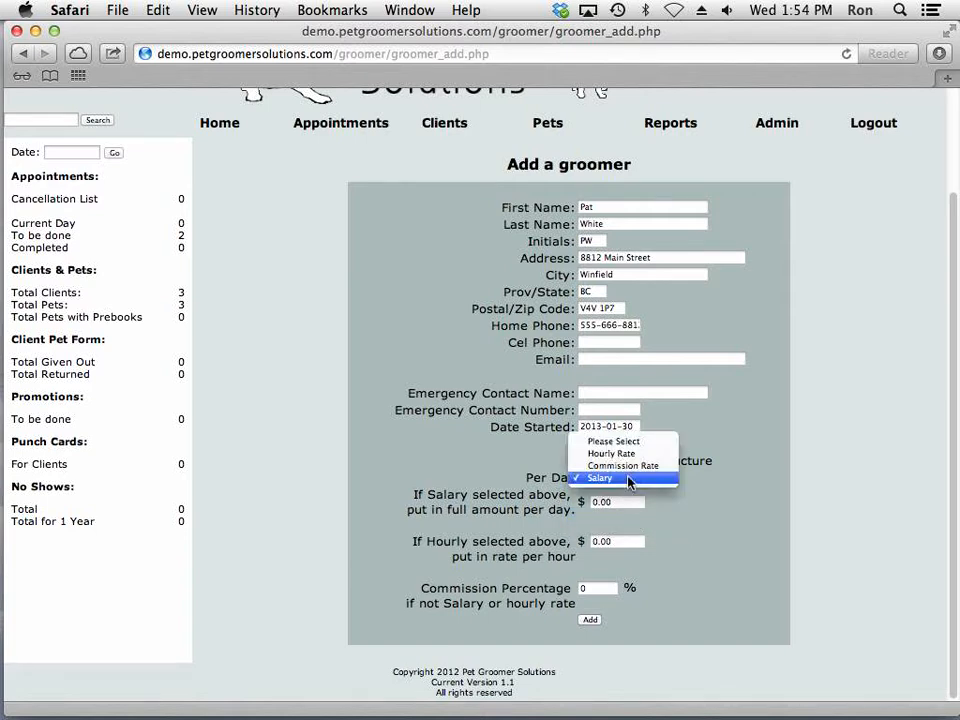
left_click(629, 466)
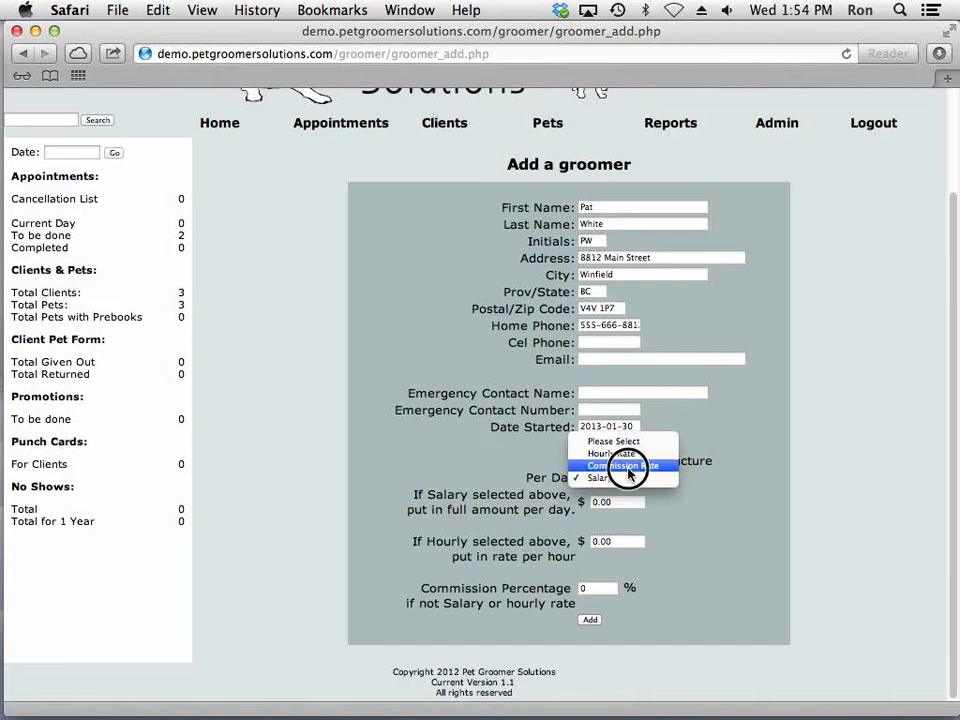
left_click(606, 589)
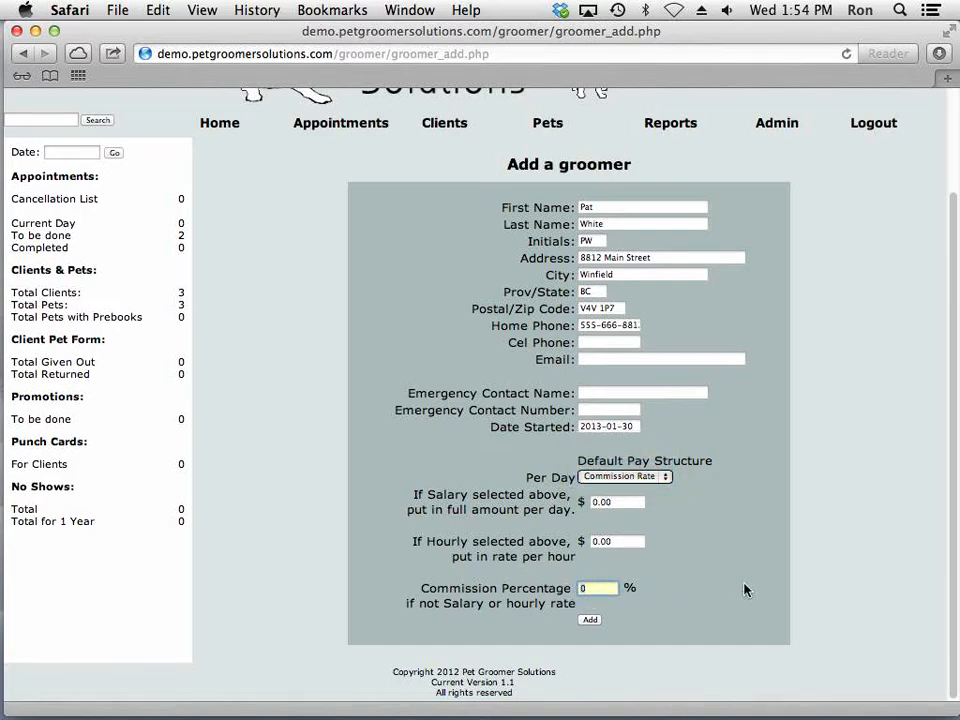
key("BackSpace")
type("40")
left_click(592, 620)
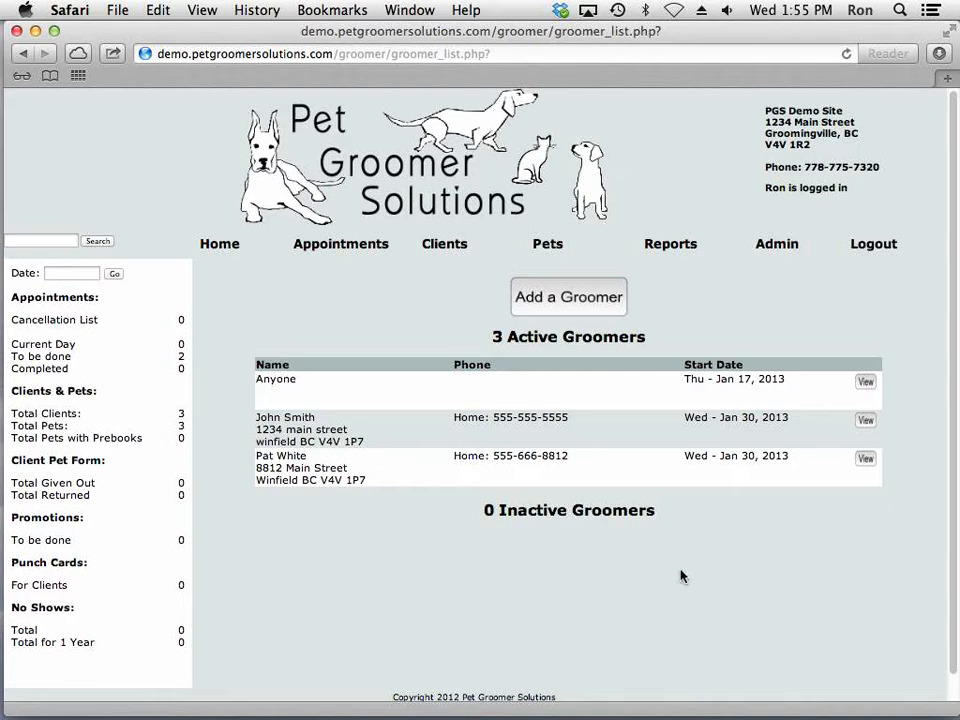
Open the second groomer's general information for editing and review the available default pay structure options
left_click(866, 461)
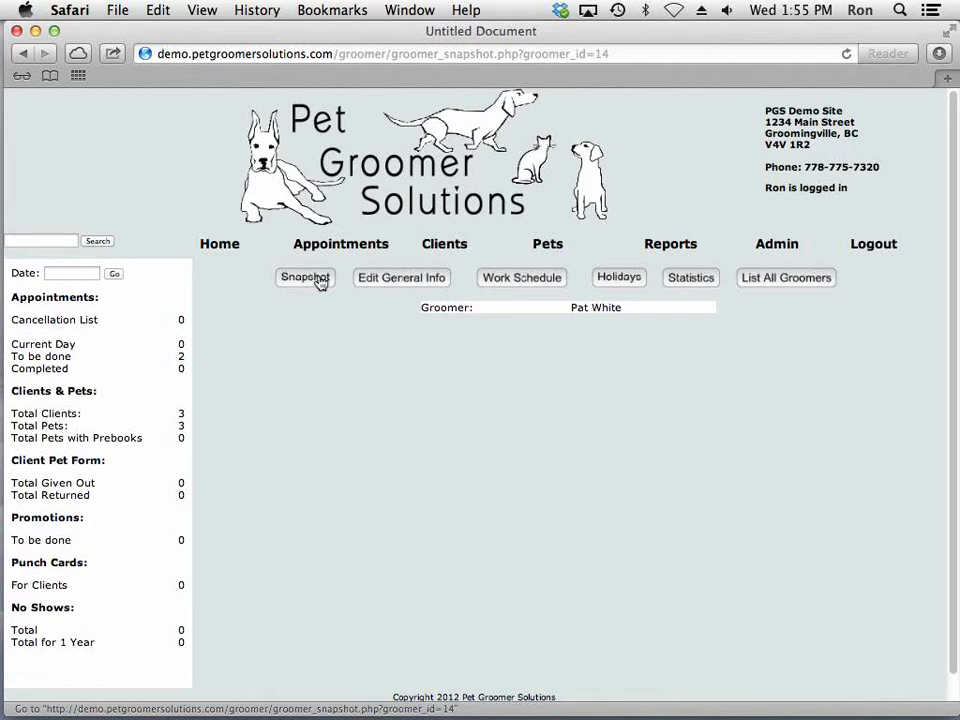
left_click(383, 281)
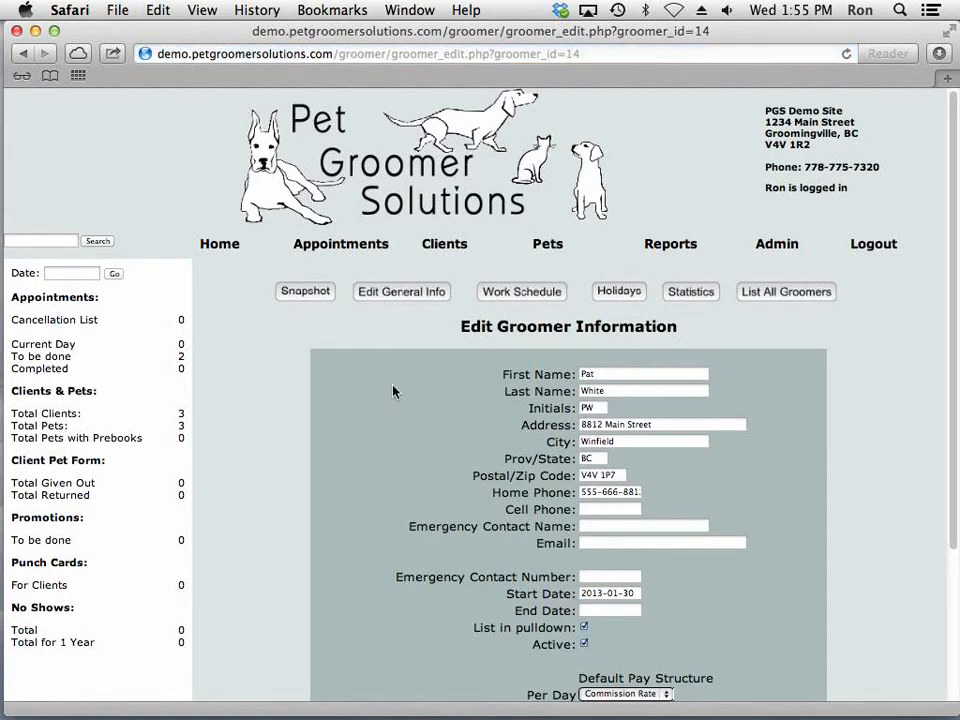
scroll(393, 393, "down", 5)
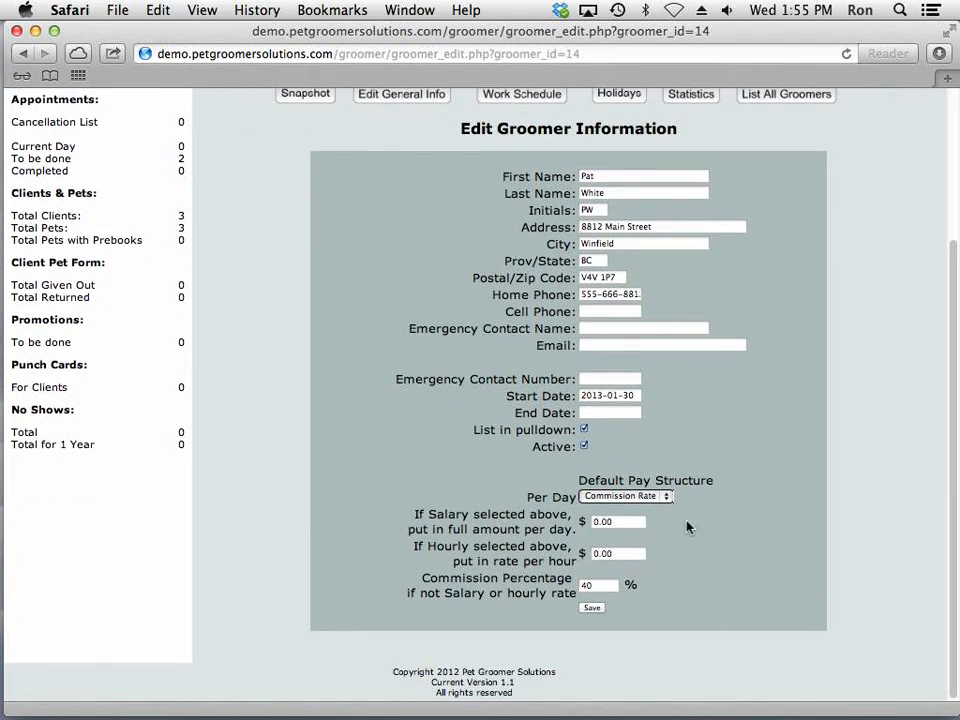
left_click(656, 497)
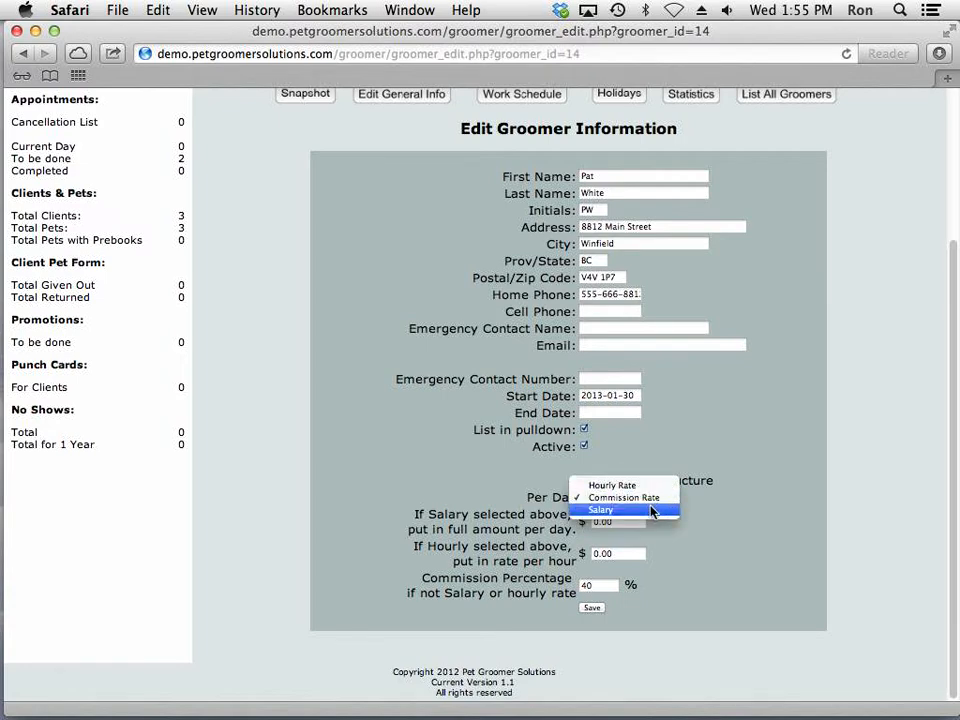
left_click(650, 498)
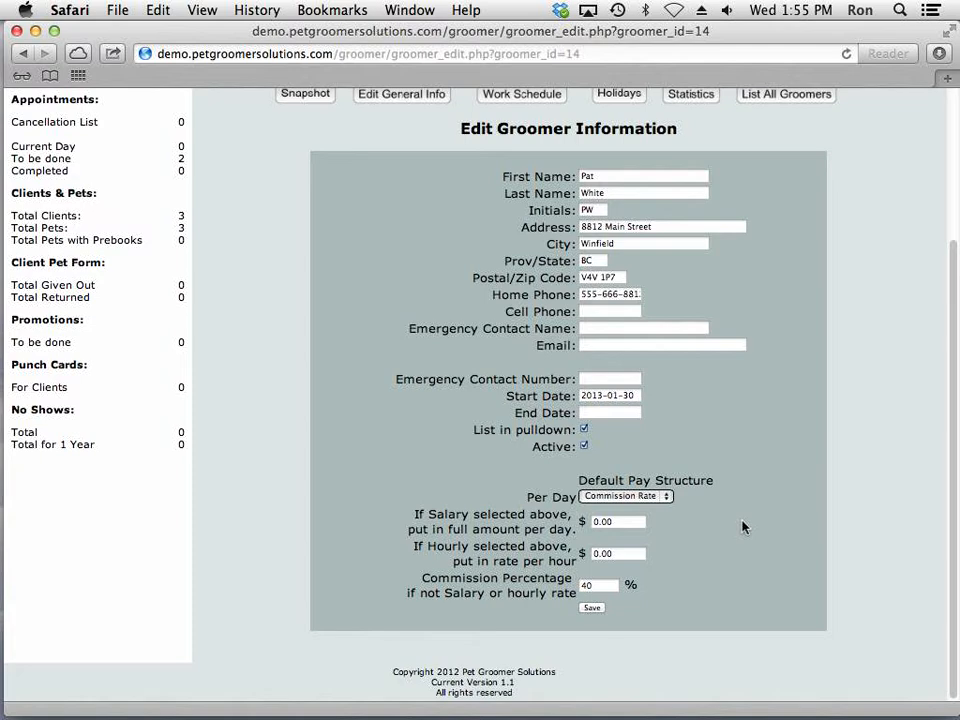
scroll(742, 527, "up", 4)
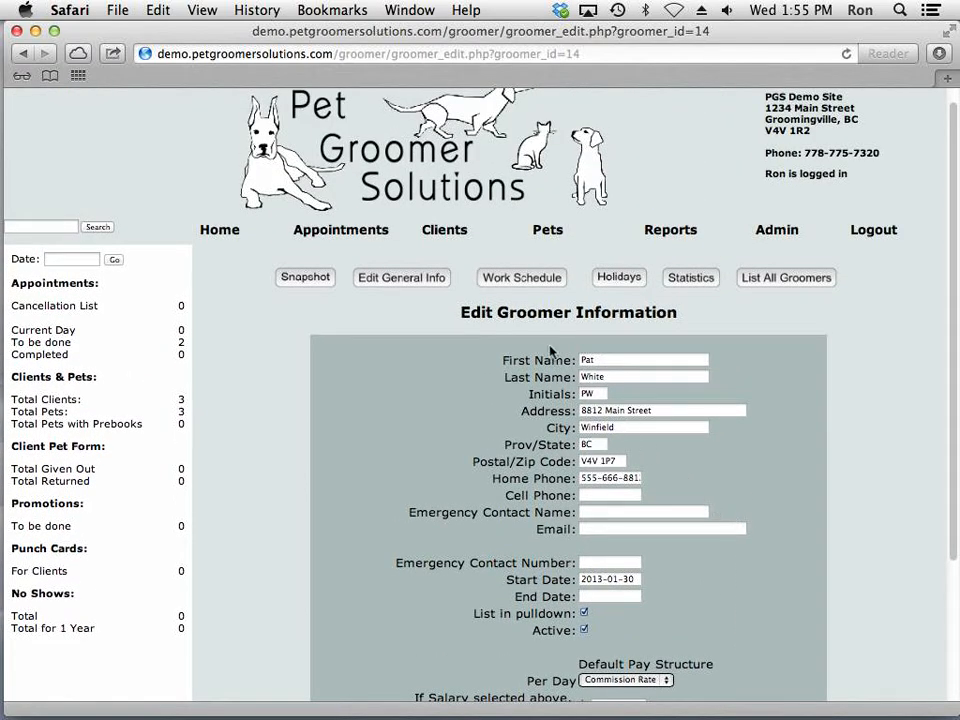
Add 2013-01-30 to the second groomer's work schedule as Working Full Day with 8 hours
left_click(505, 278)
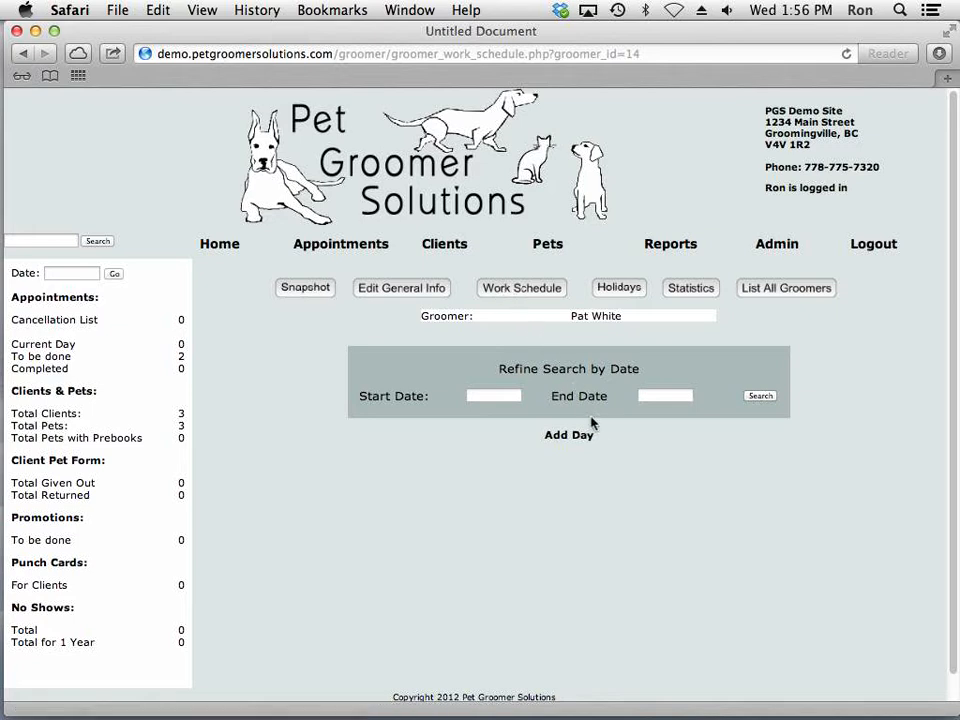
left_click(580, 440)
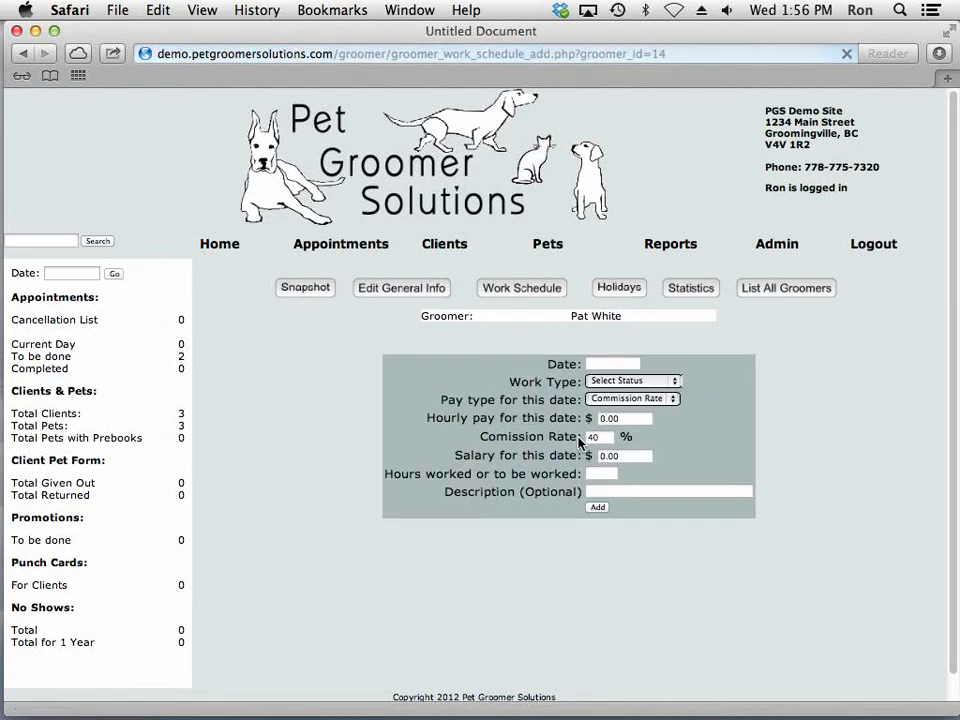
left_click(620, 363)
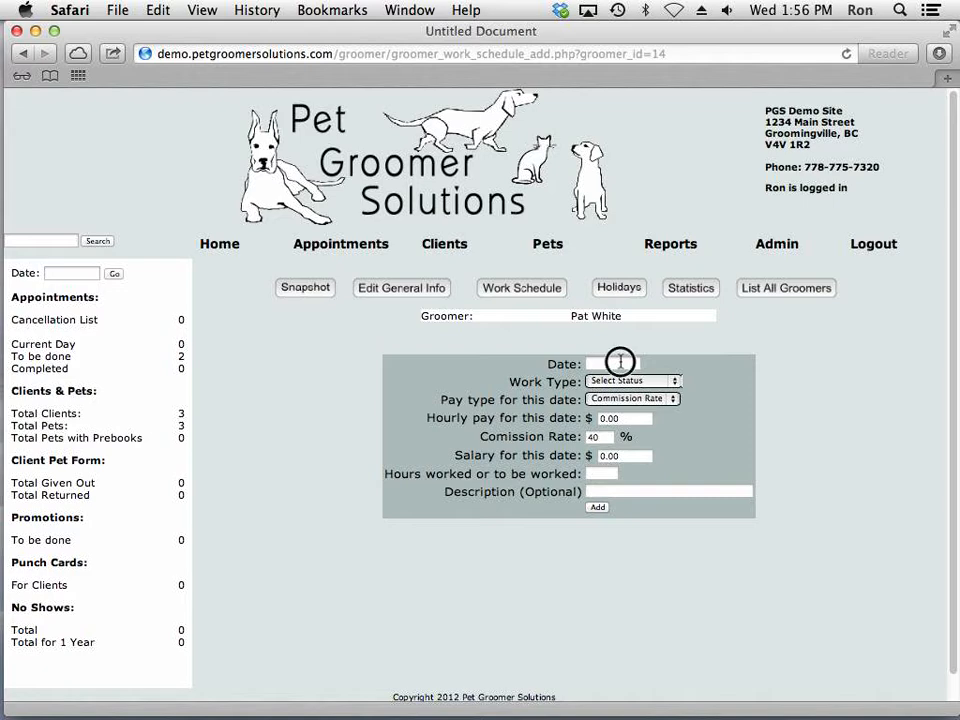
left_click(666, 517)
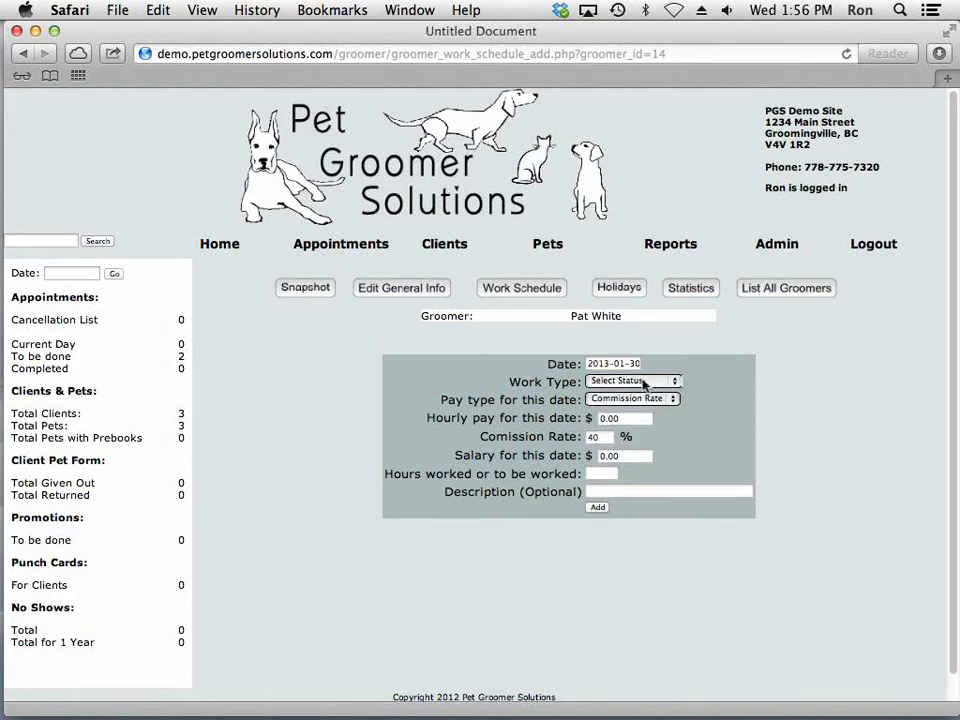
left_click(644, 383)
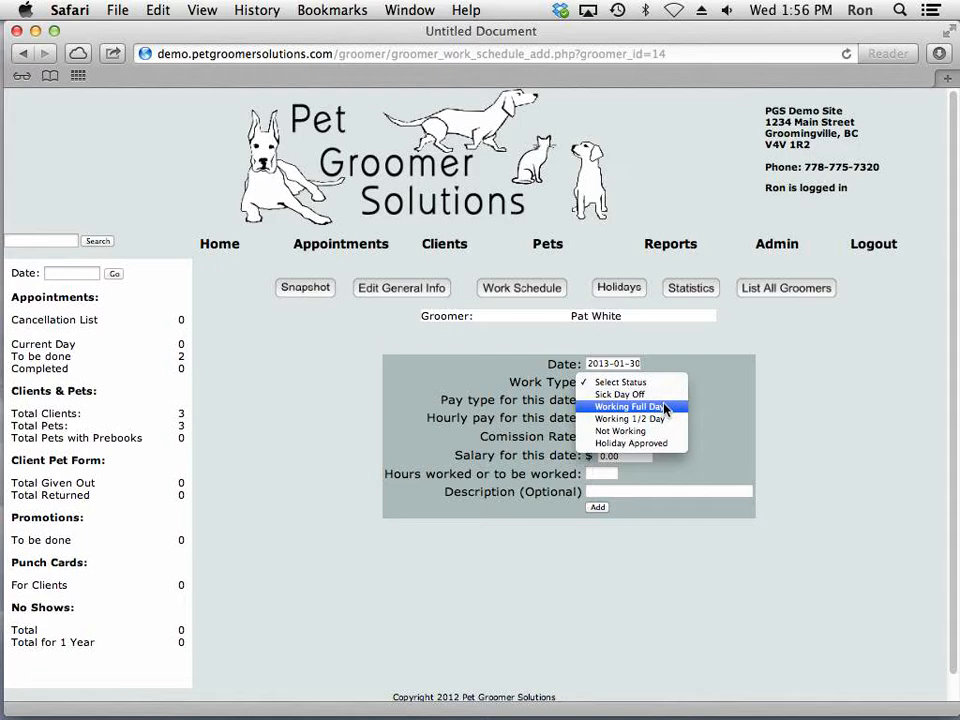
left_click(665, 407)
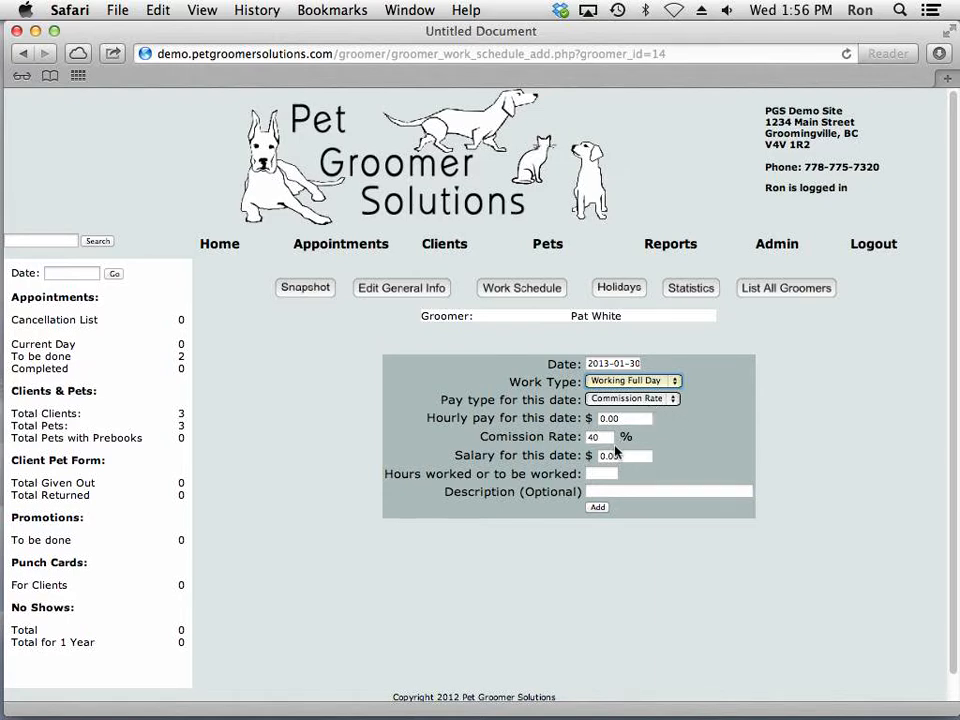
left_click(604, 476)
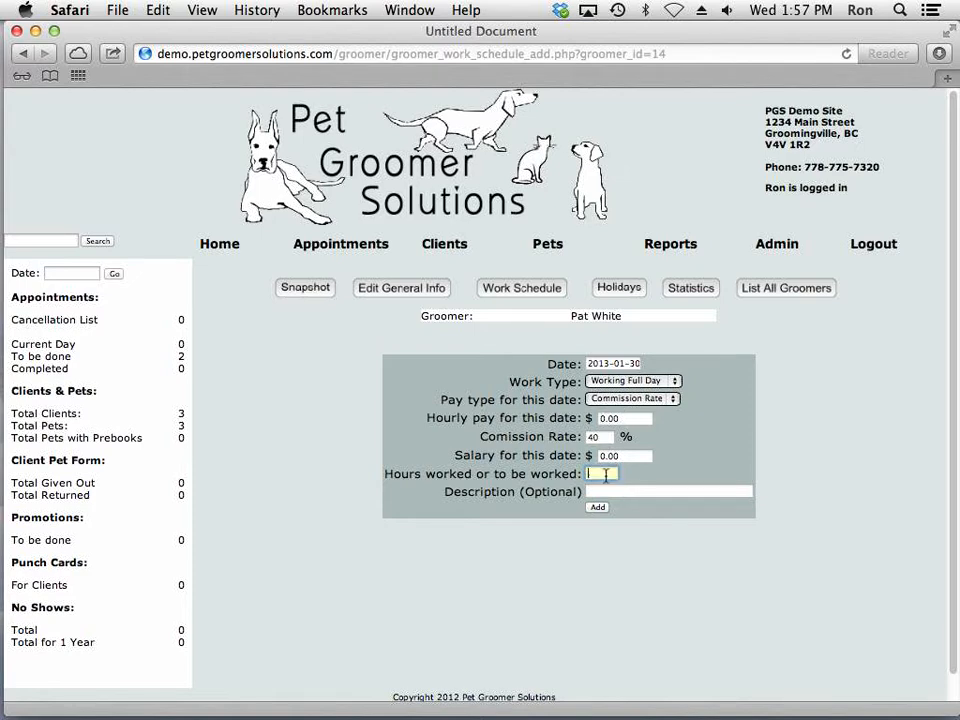
type("8")
left_click(597, 507)
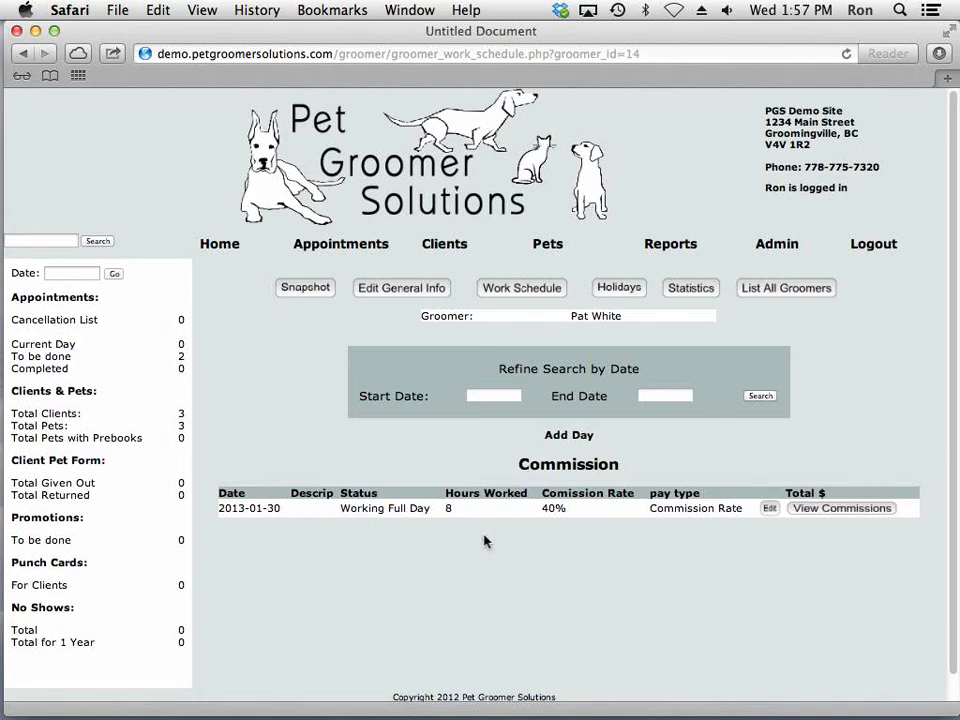
Add 2013-01-31 to the second groomer's work schedule as Holiday Approved with 0 hours
left_click(587, 441)
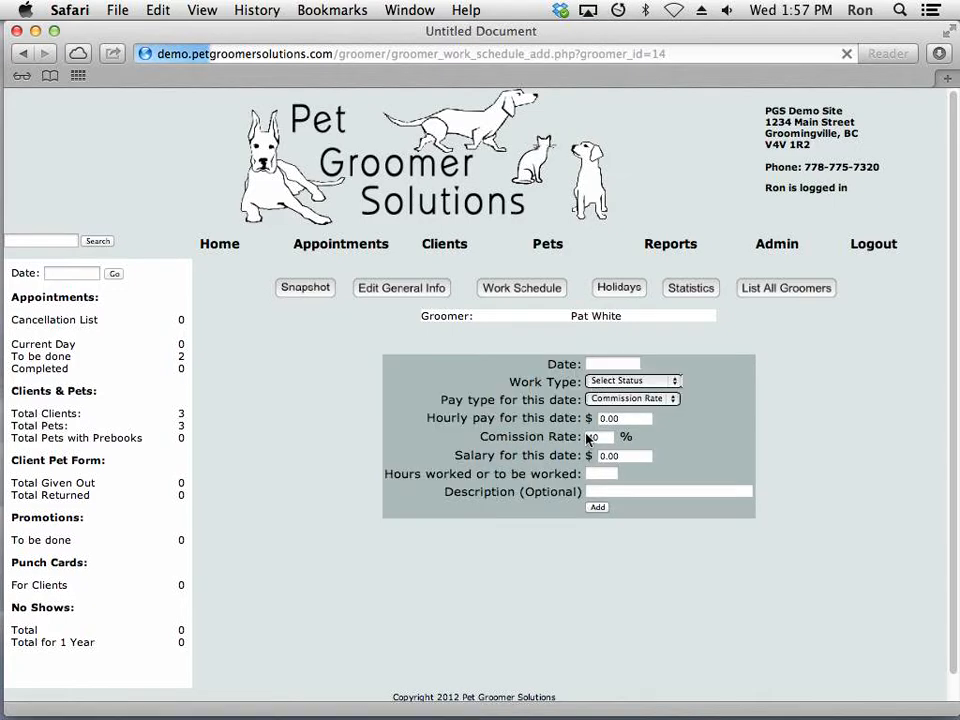
left_click(625, 364)
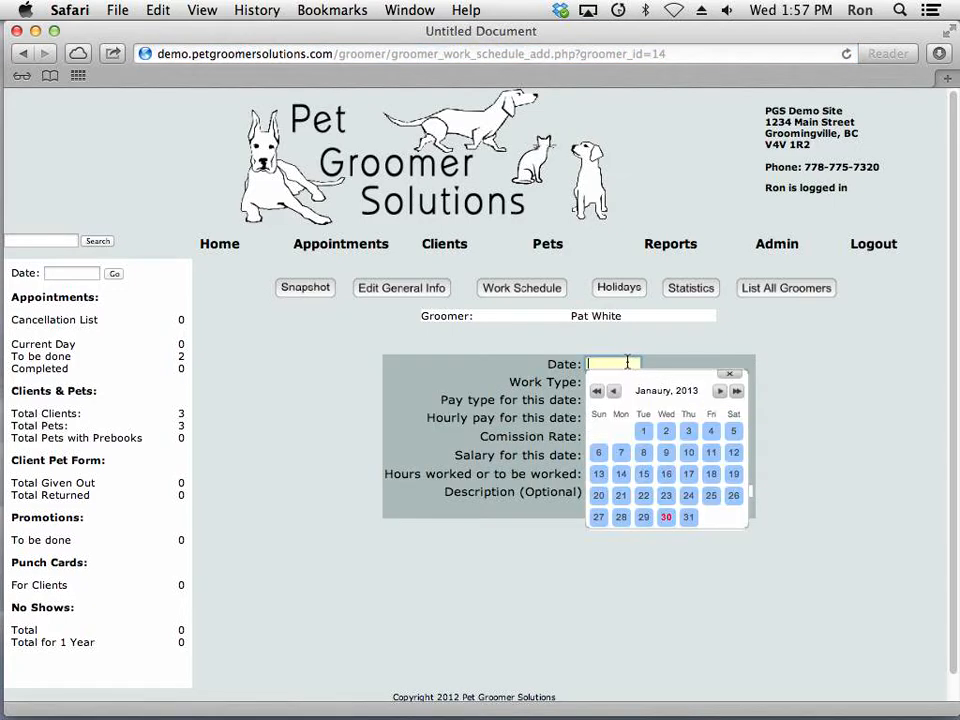
left_click(688, 518)
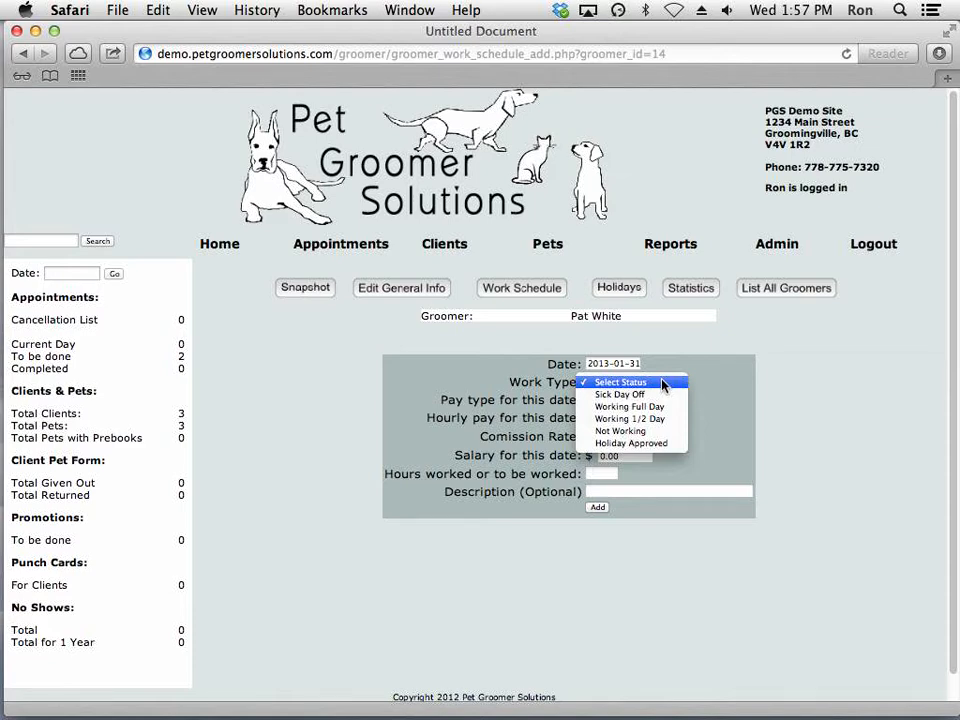
left_click(658, 444)
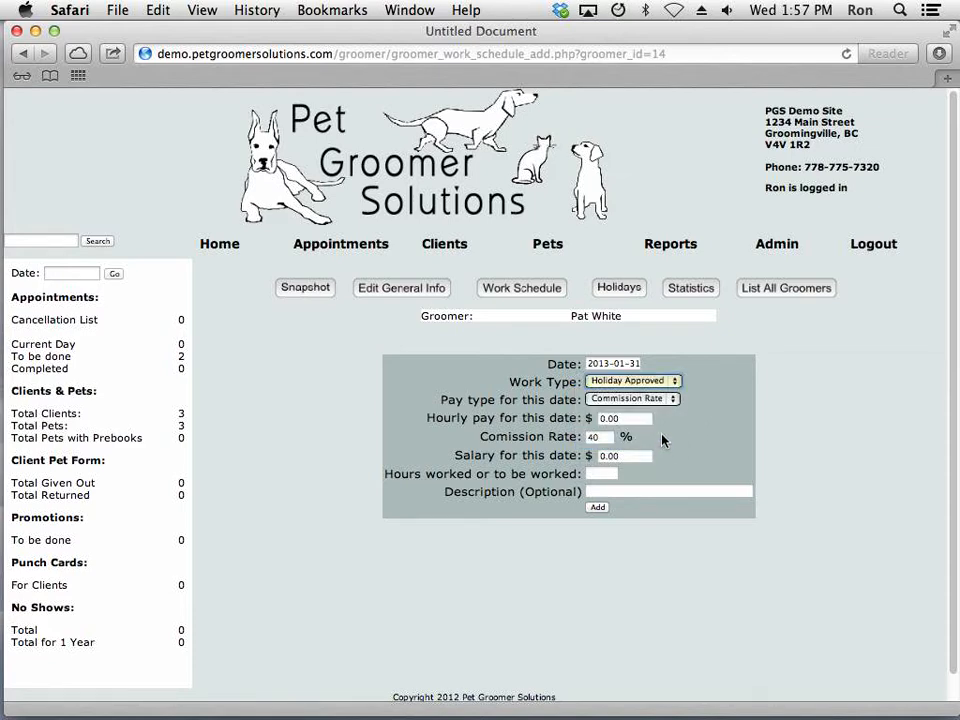
left_click(605, 473)
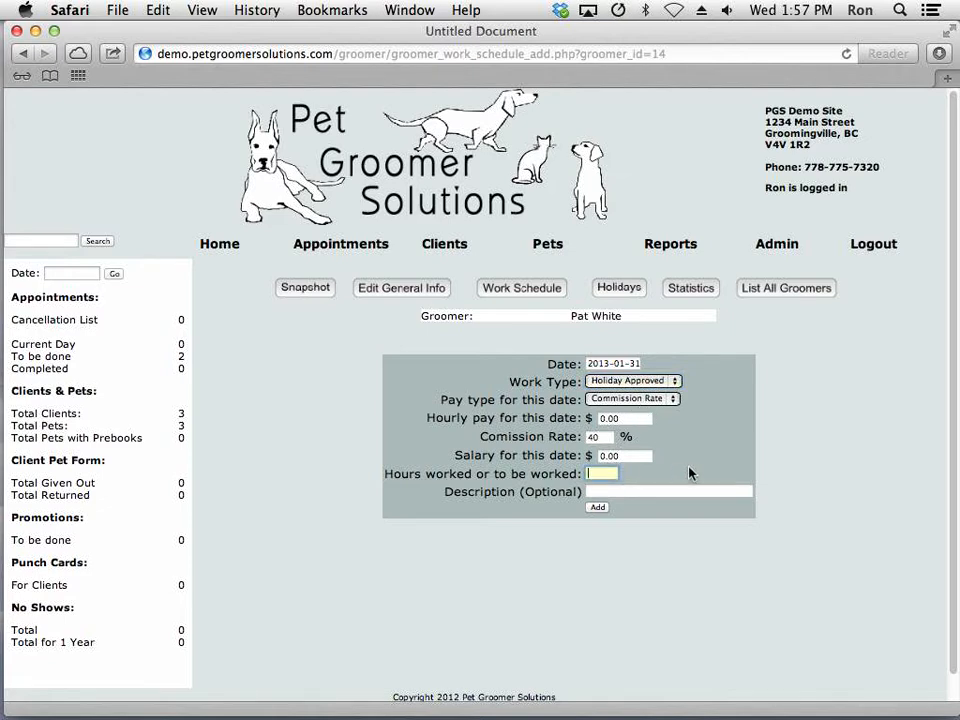
type("0")
left_click(598, 507)
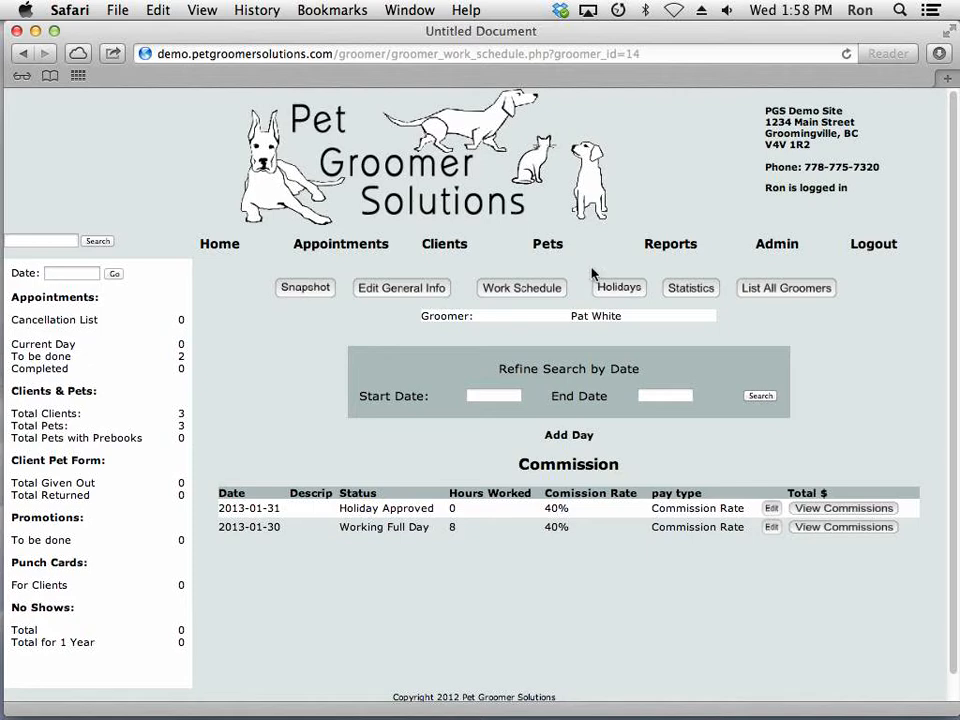
Check the second groomer's upcoming approved holidays and completed appointment statistics
left_click(628, 290)
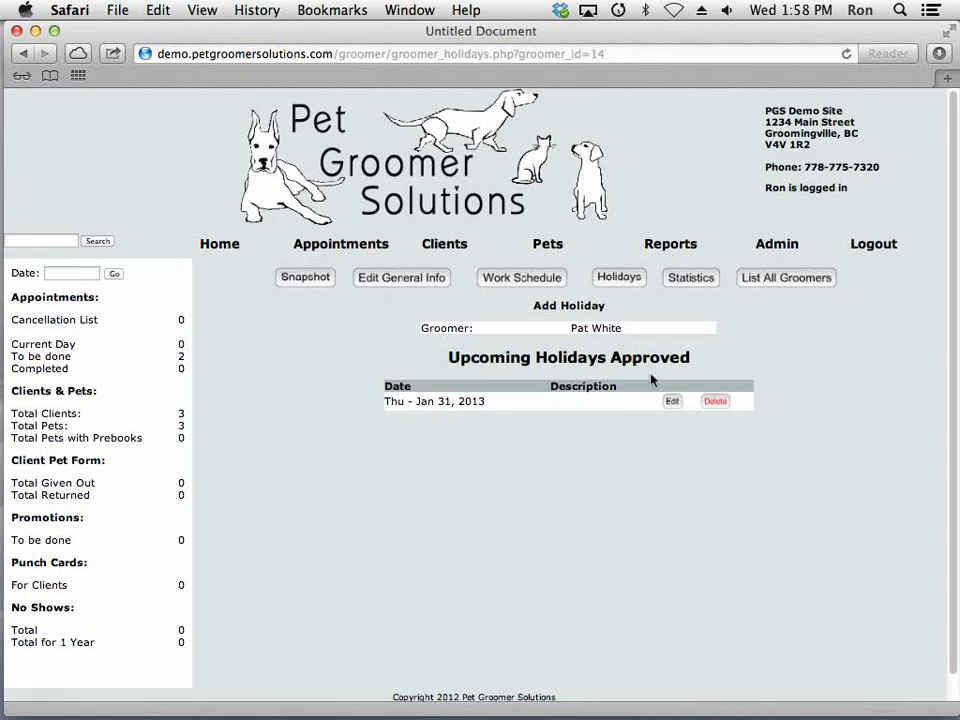
left_click(690, 283)
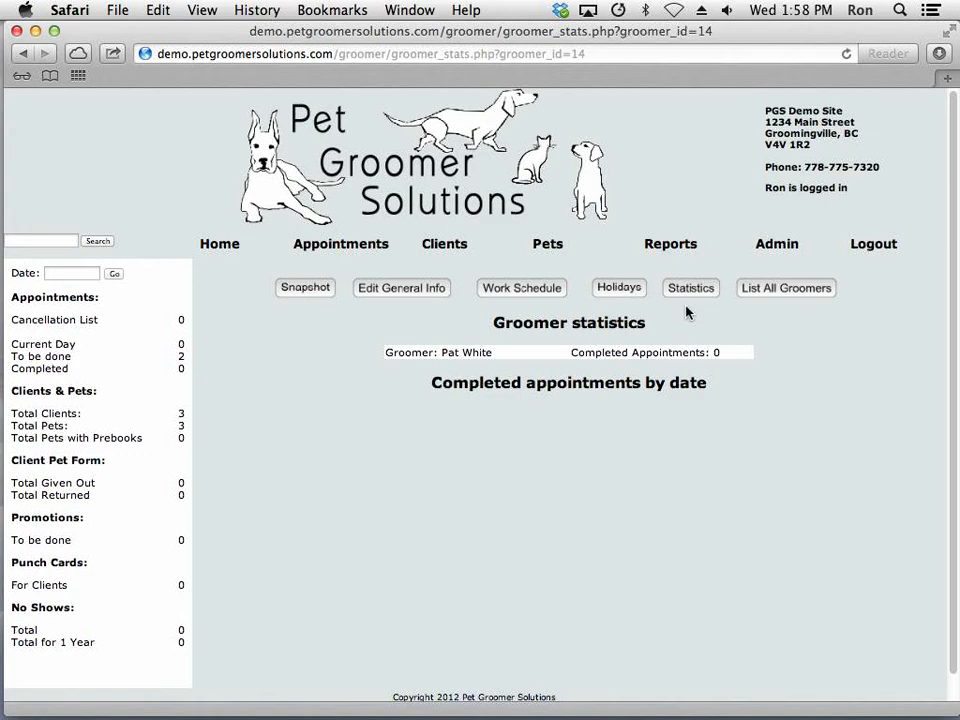
Open the 4 Month Summary report to examine bookings and staff holidays by date
left_click(671, 253)
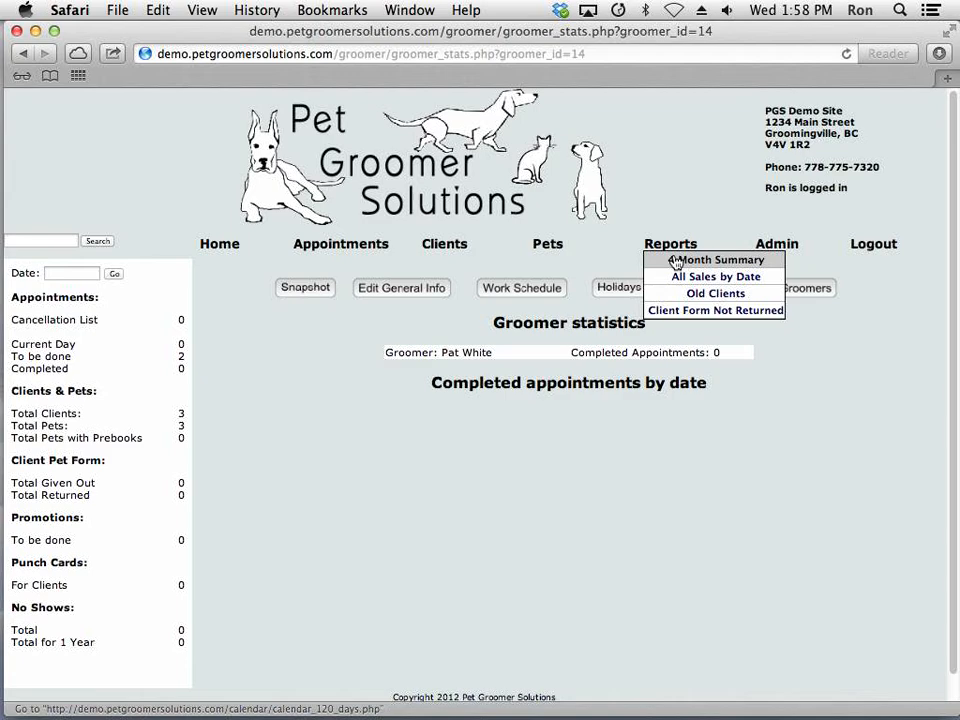
left_click(676, 262)
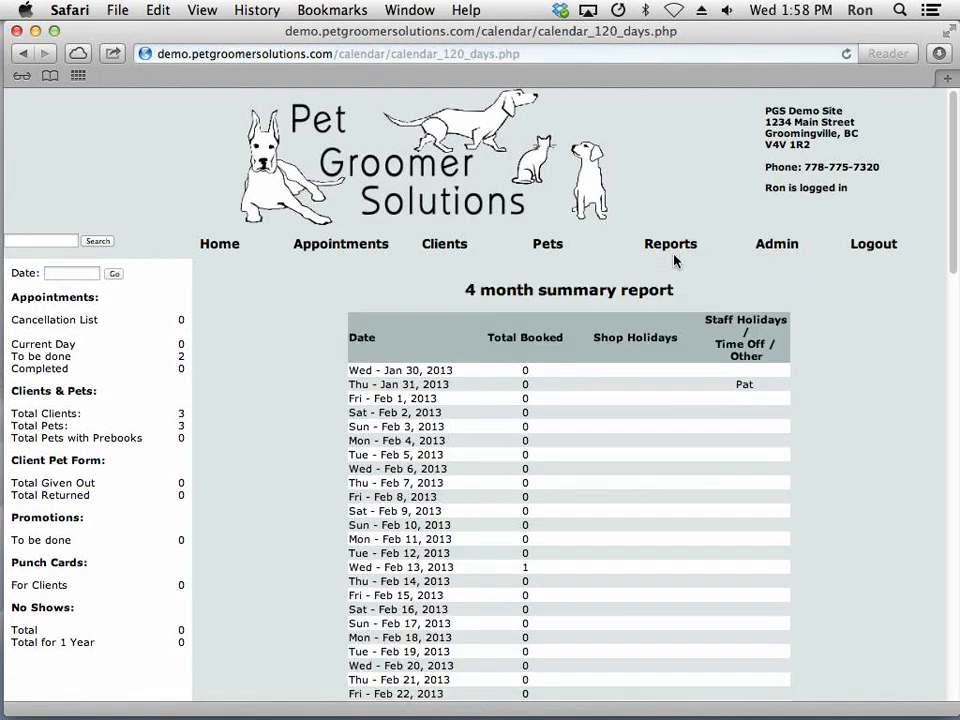